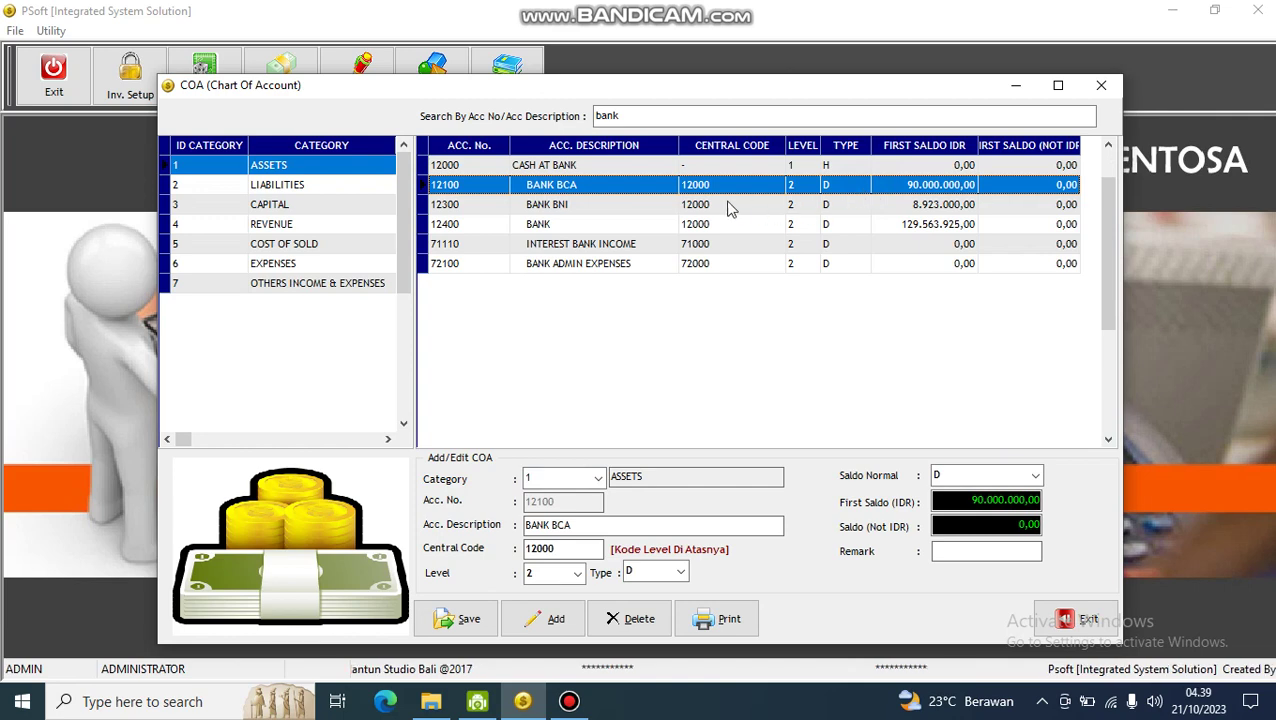
# Set the first saldo (IDR) of the BANK BNI account to 0 and save the account.
pyautogui.click(695, 206)
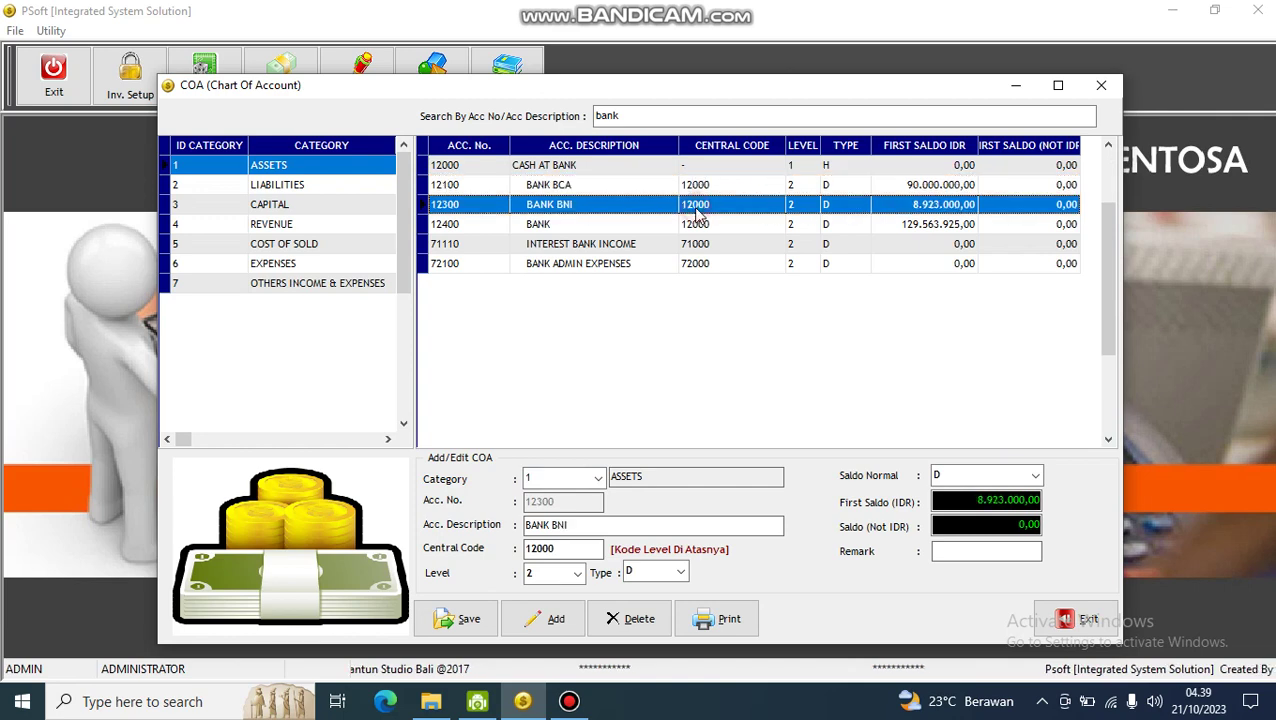
pyautogui.click(985, 500)
pyautogui.write('0')
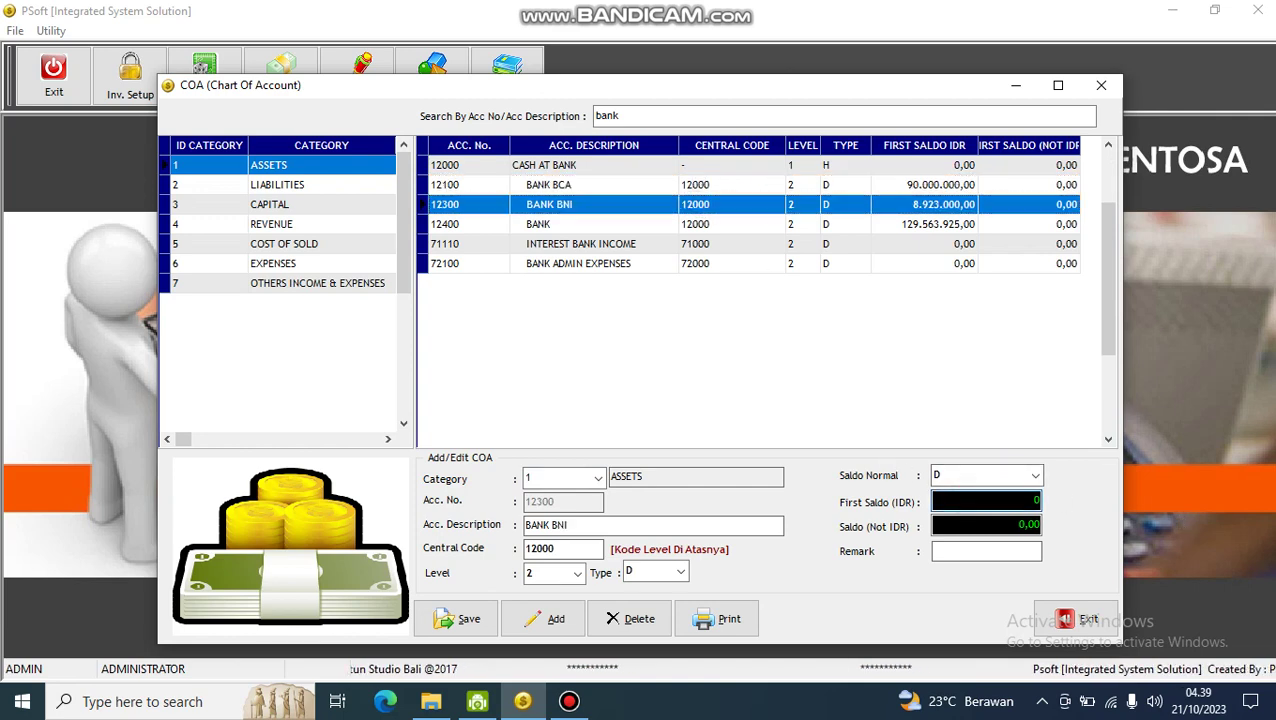
pyautogui.click(474, 618)
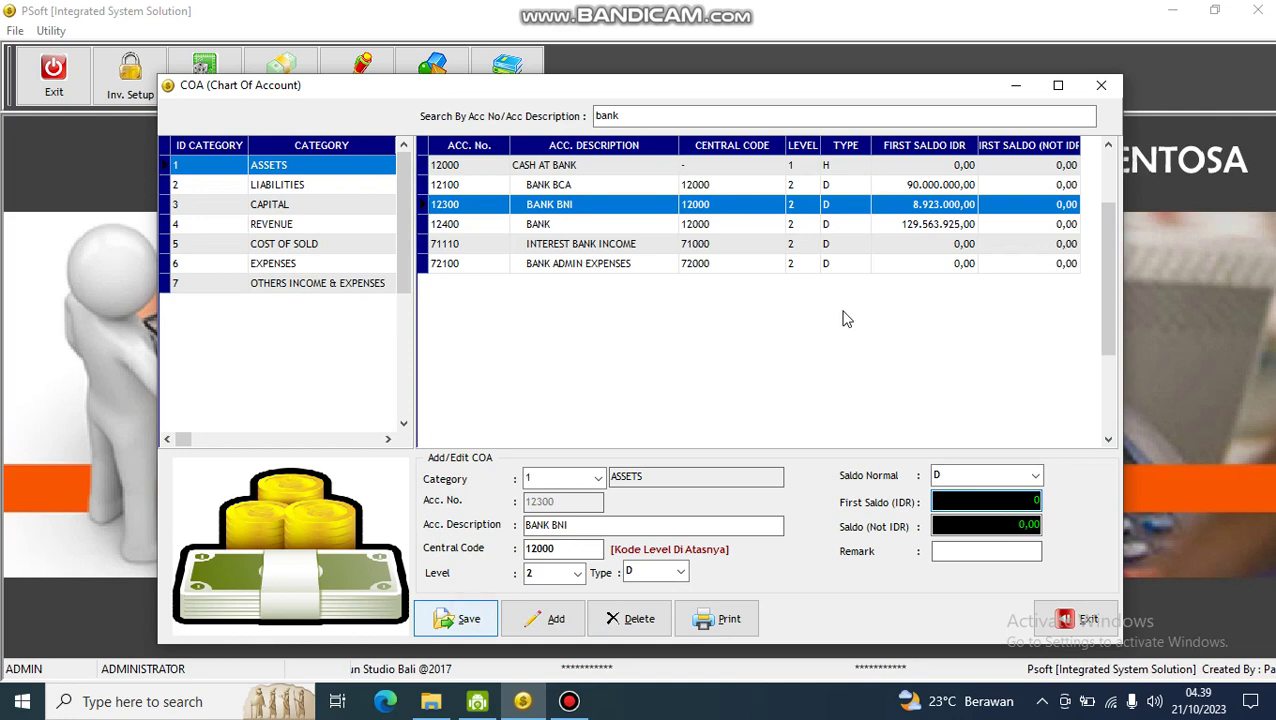
# Review the details of account 12400 and the accounts listed under Assets, Liabilities, Capital, Revenue and Expenses.
pyautogui.click(510, 225)
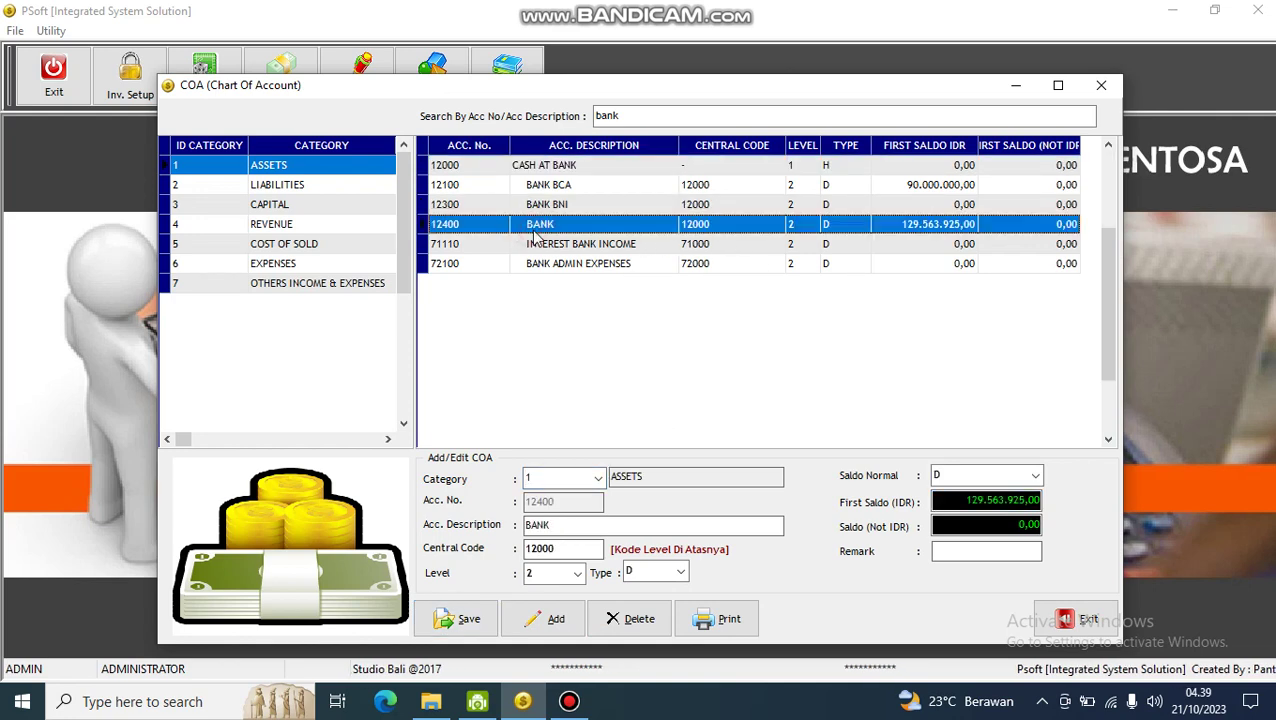
pyautogui.click(266, 168)
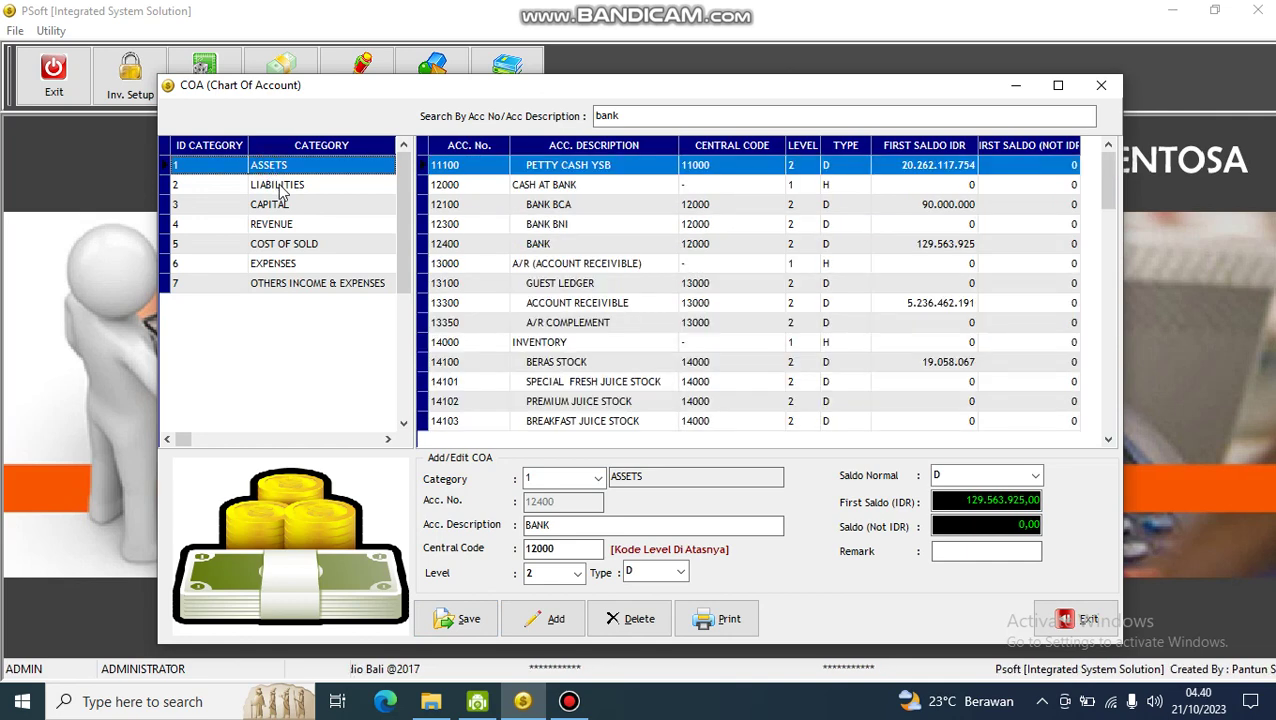
pyautogui.click(278, 186)
pyautogui.click(272, 206)
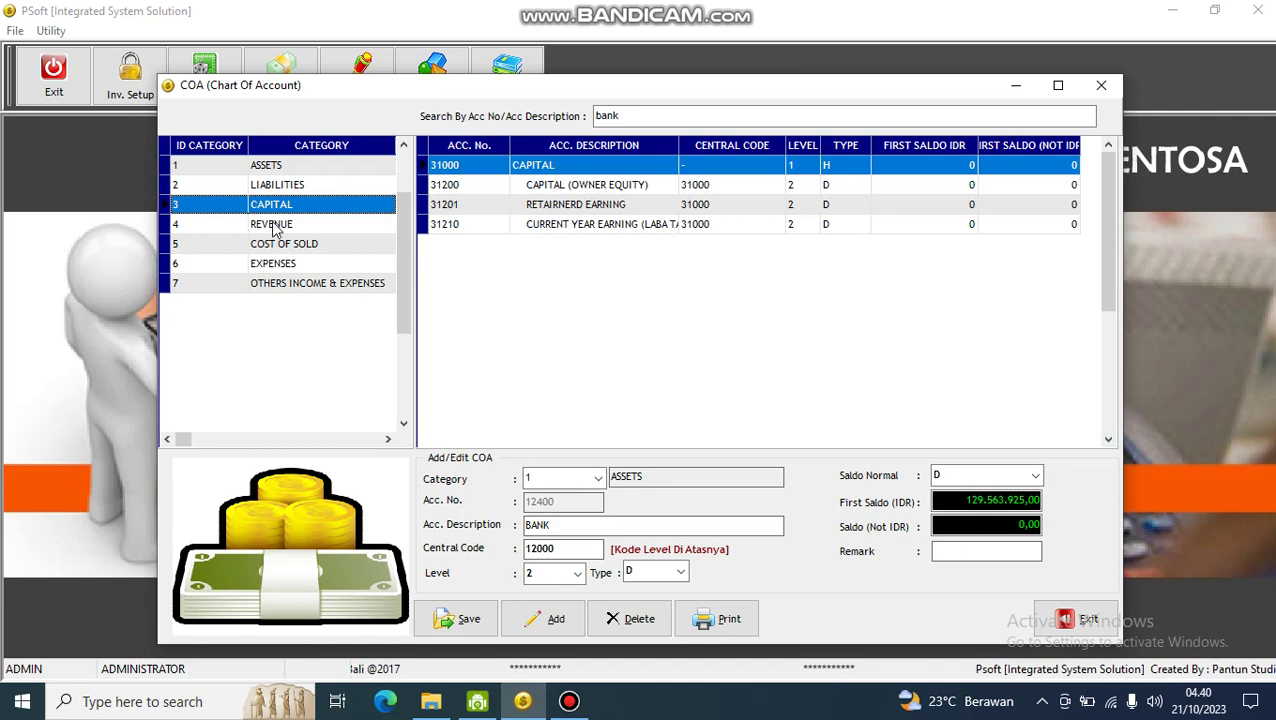
pyautogui.click(276, 224)
pyautogui.click(292, 265)
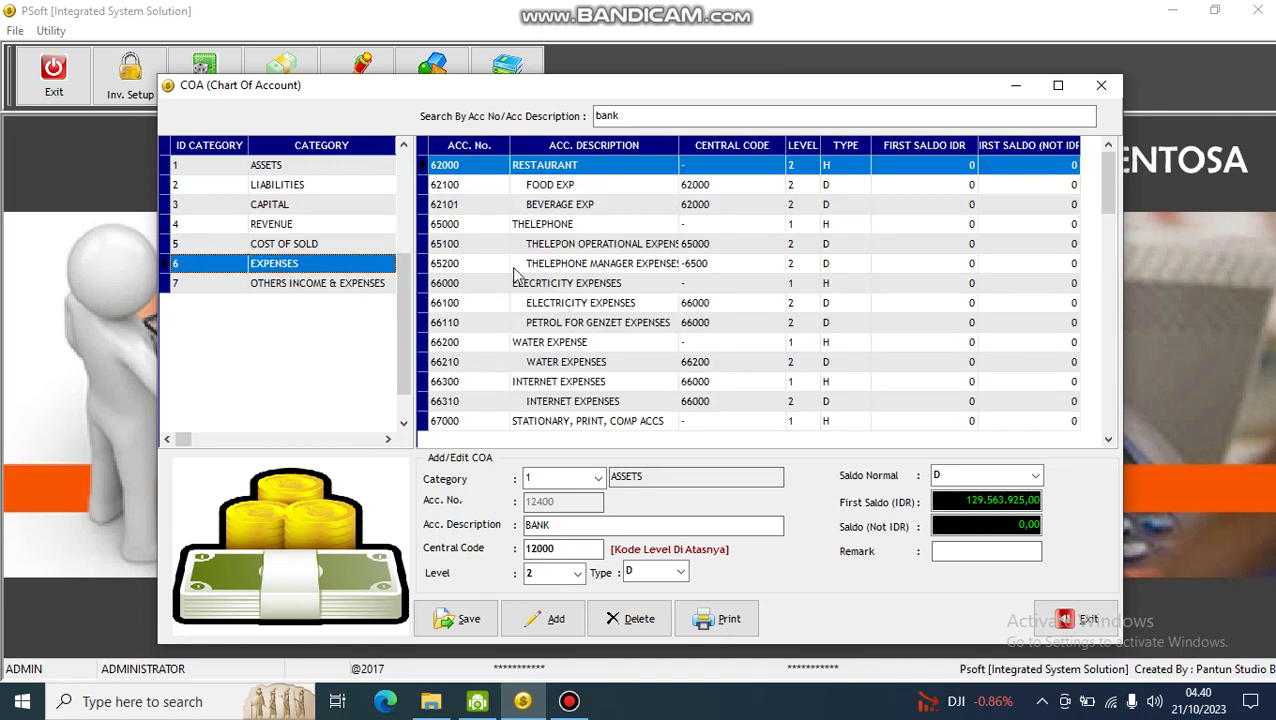
# Examine the details and descriptions of the telephone expense accounts and the PETROL FOR GENZET EXPENSES account.
pyautogui.click(585, 246)
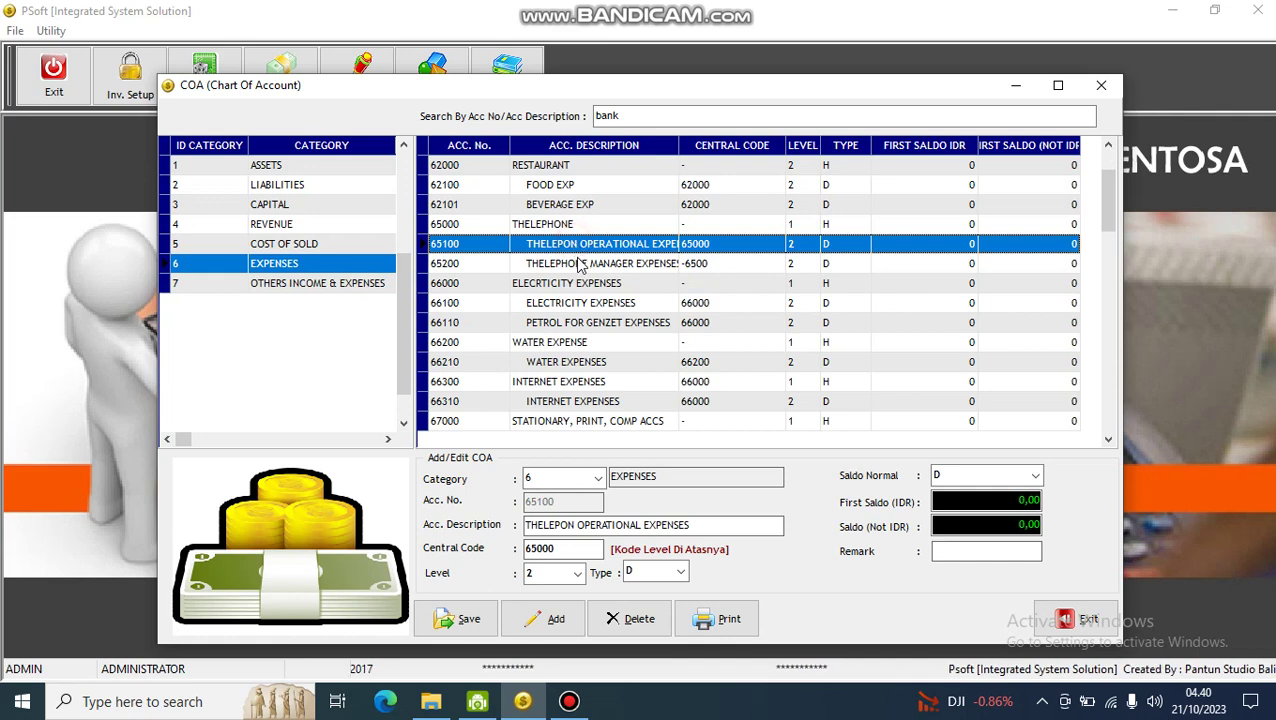
pyautogui.click(578, 263)
pyautogui.click(567, 246)
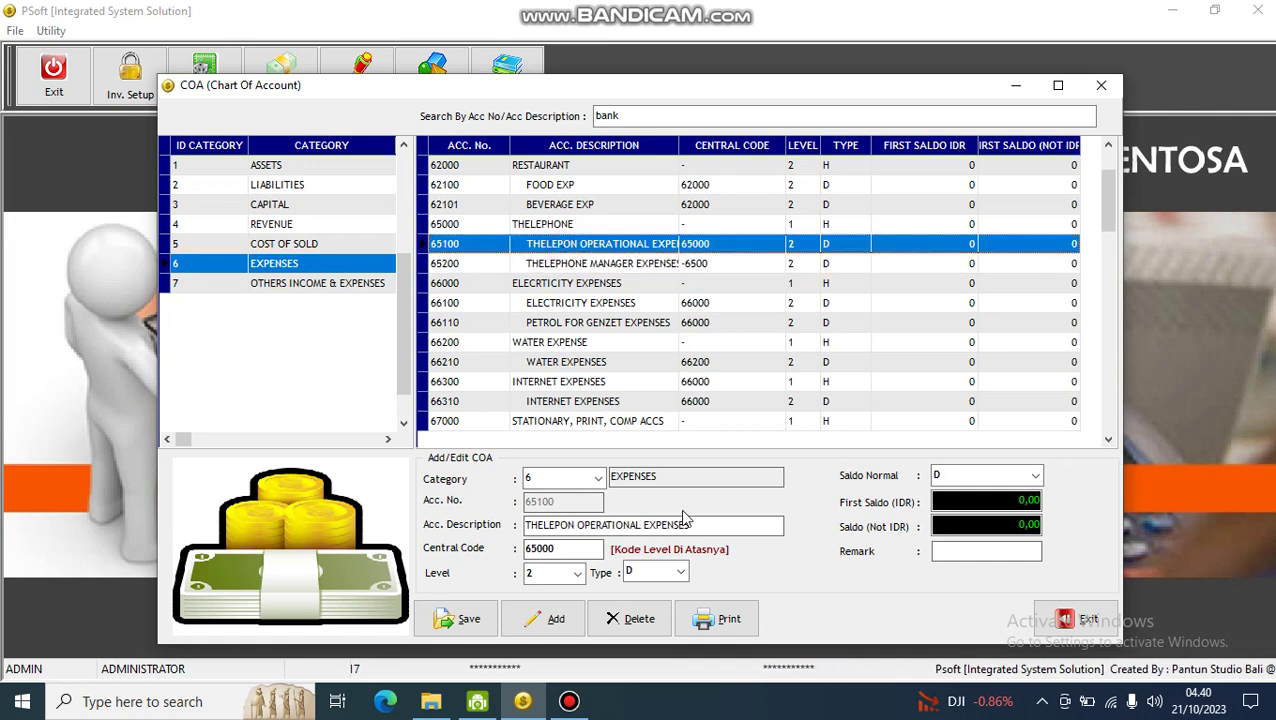
pyautogui.moveTo(705, 522); pyautogui.dragTo(528, 574)
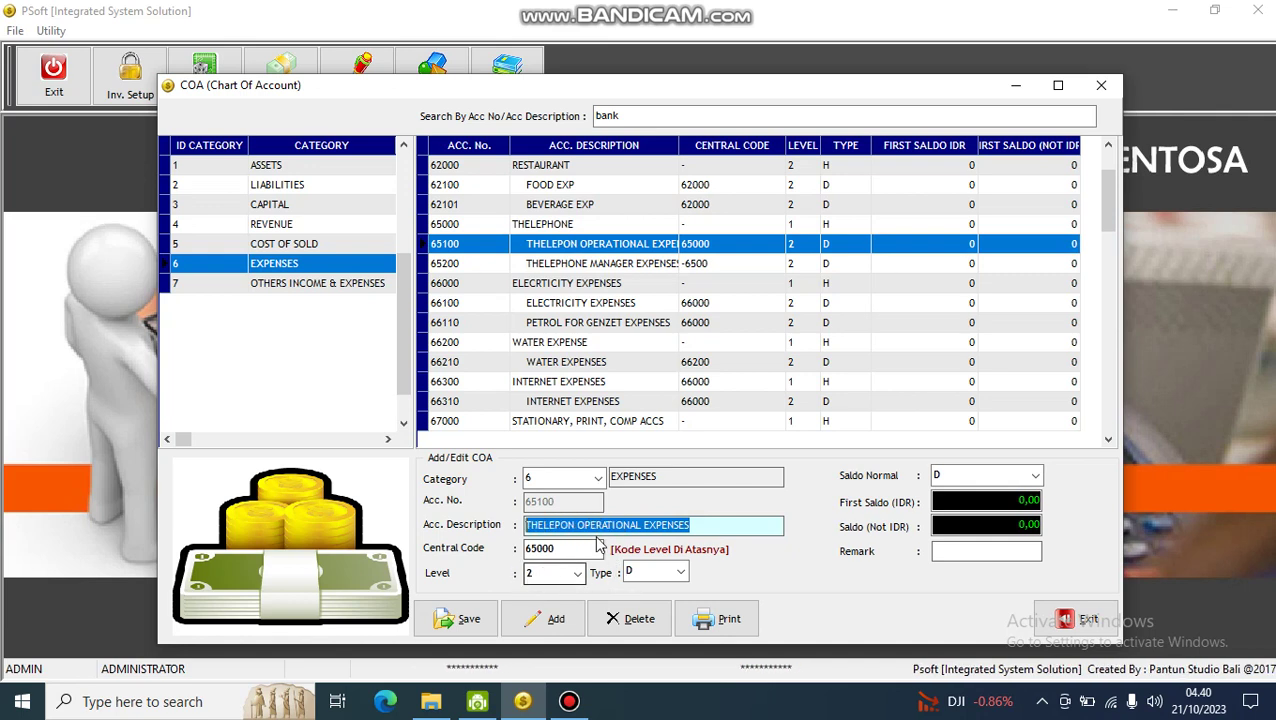
pyautogui.click(576, 331)
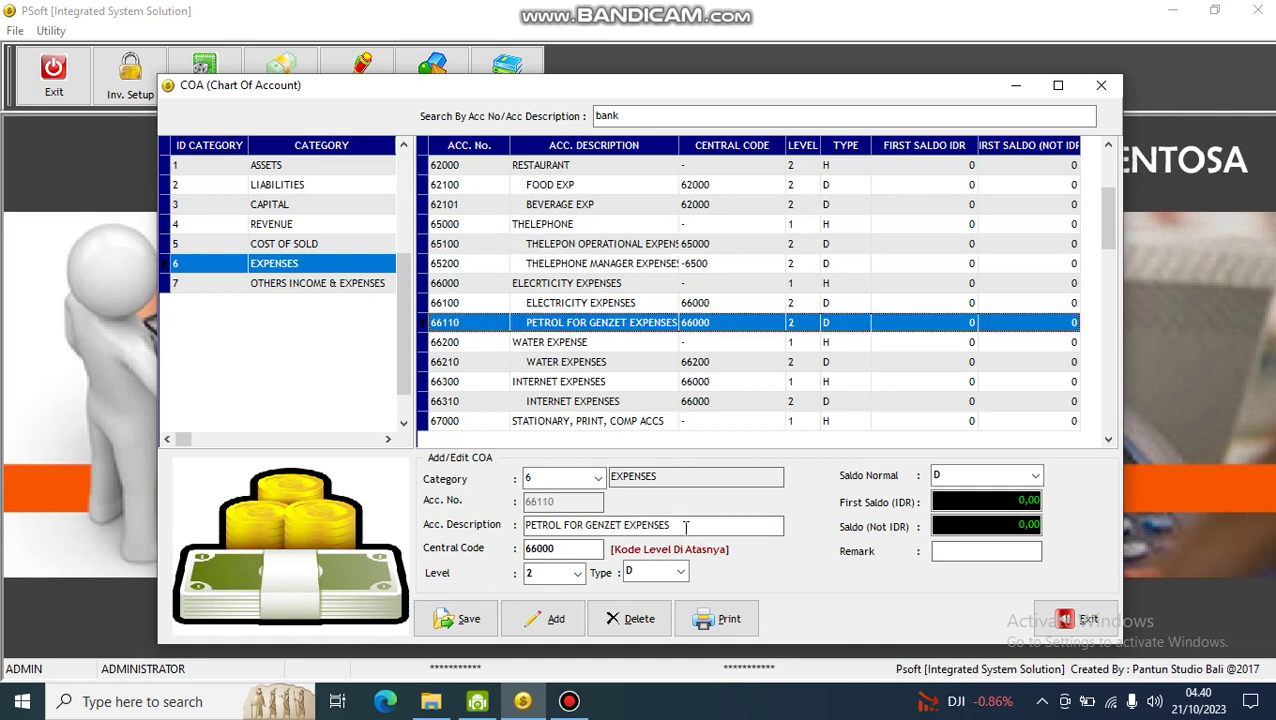
pyautogui.moveTo(686, 525); pyautogui.dragTo(508, 540)
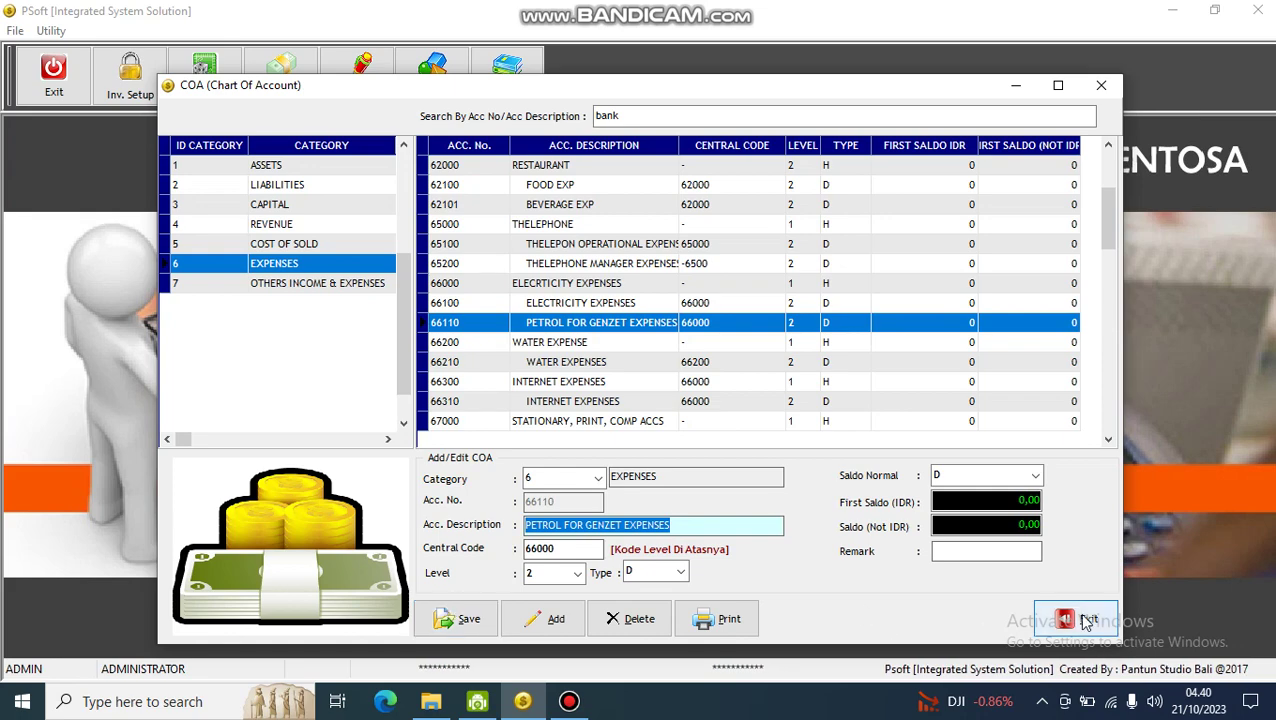
# Close the chart of accounts and start a new transaction in the accounting module's Cash Transaction window.
pyautogui.click(1078, 618)
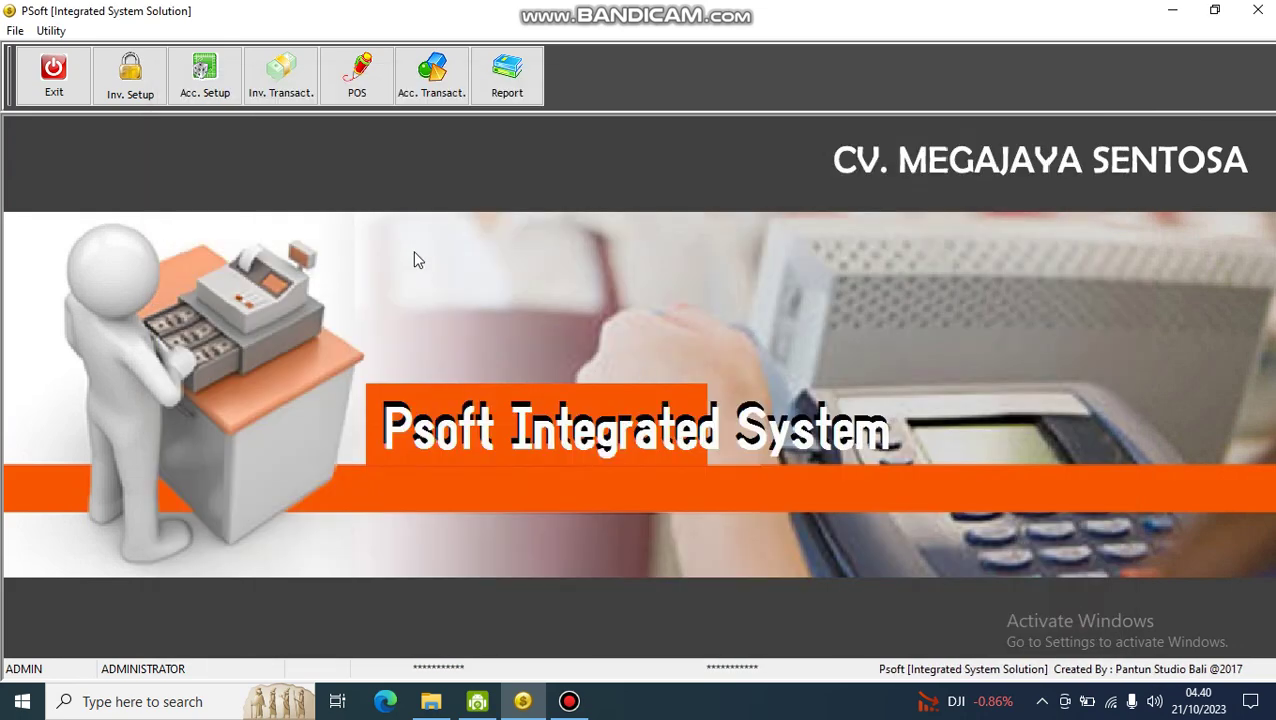
pyautogui.click(430, 78)
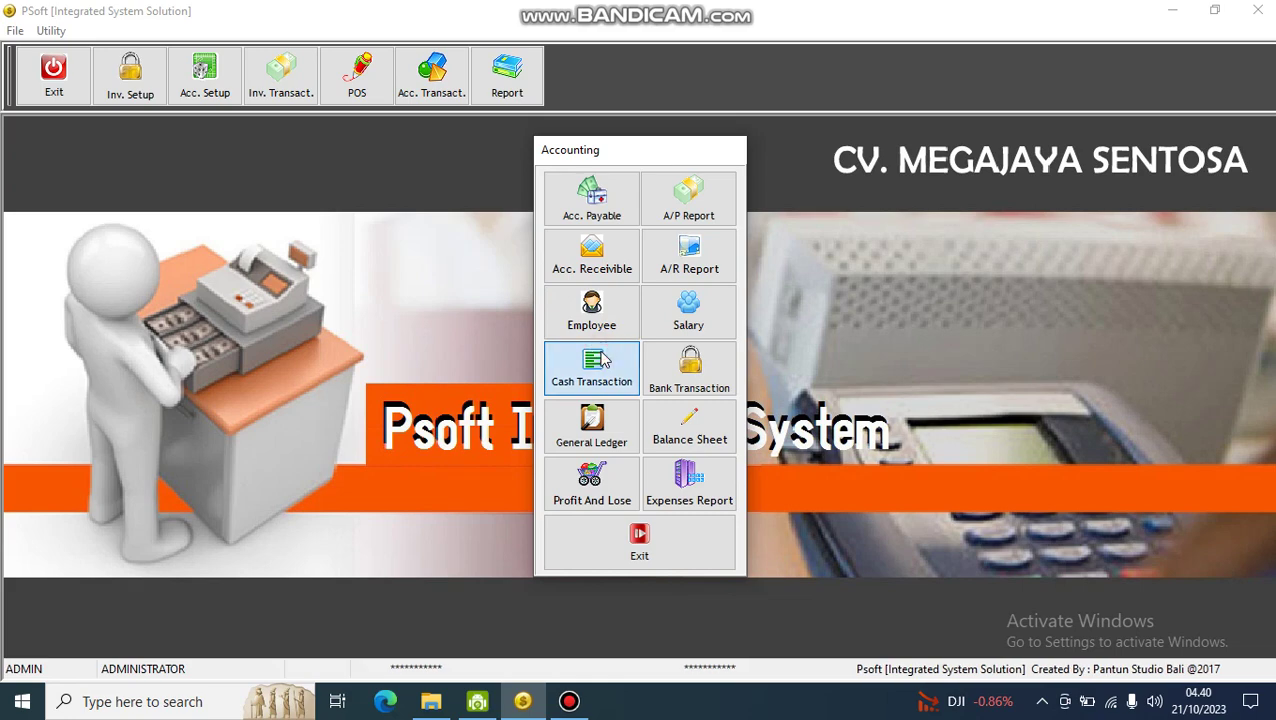
pyautogui.click(601, 360)
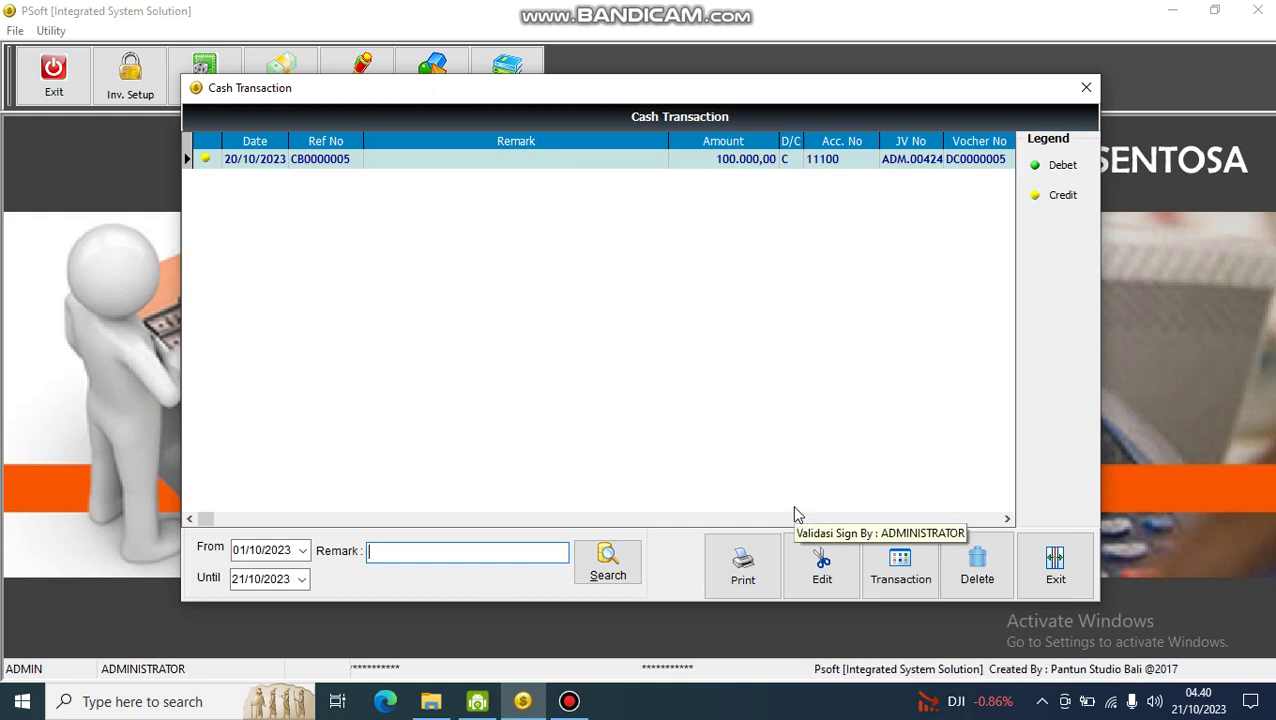
pyautogui.click(912, 564)
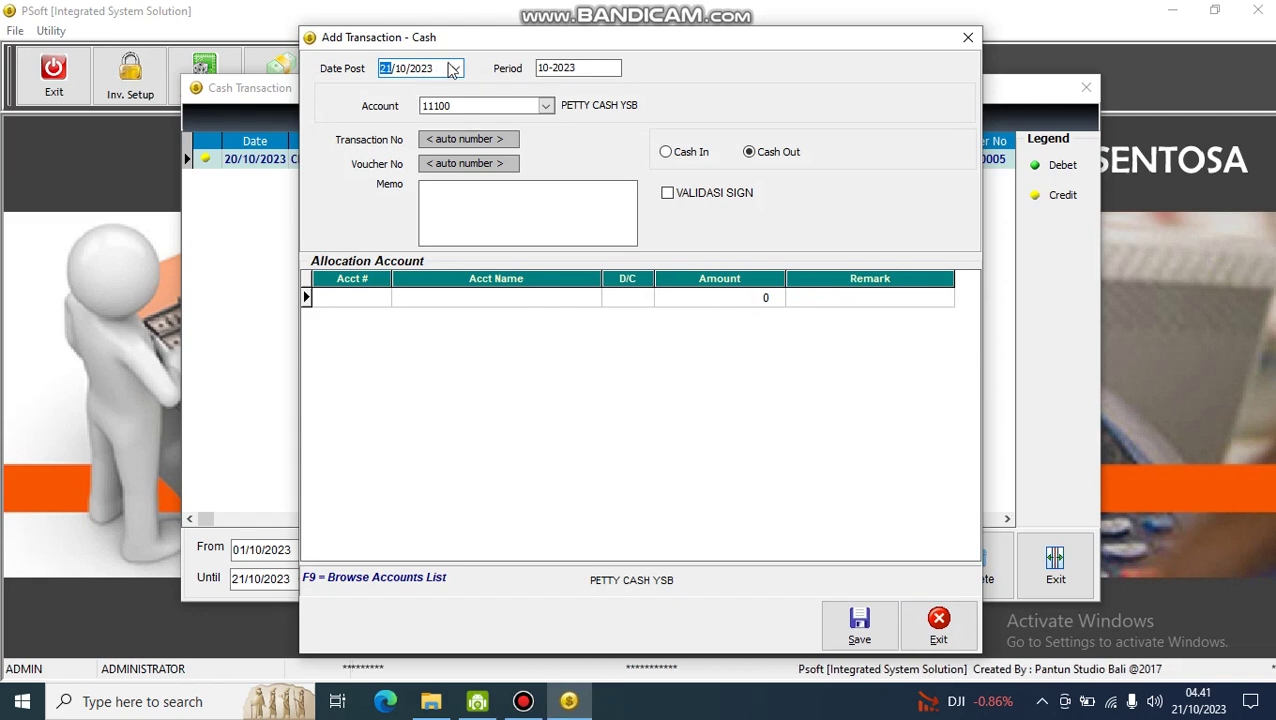
# Check the posting date calendar and the list of available accounts, keeping 21/10/2023 and account 11100 PETTY CASH YSB.
pyautogui.click(458, 68)
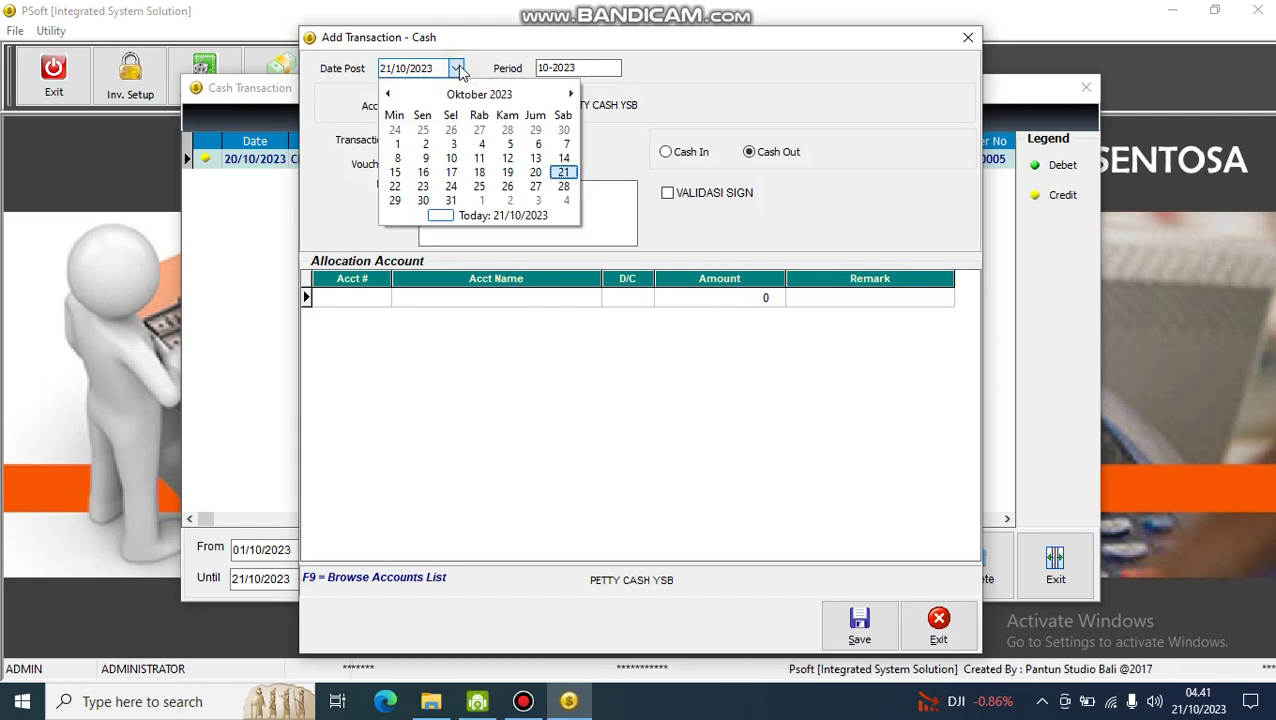
pyautogui.click(458, 68)
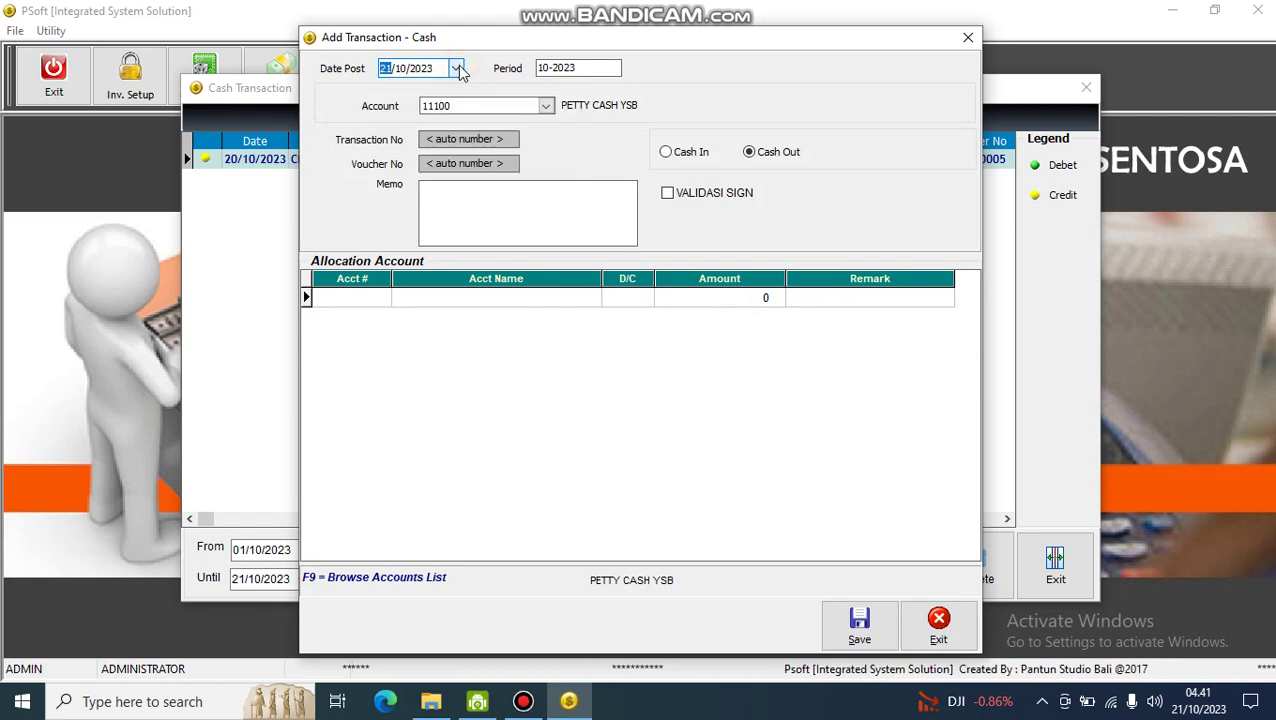
pyautogui.click(546, 106)
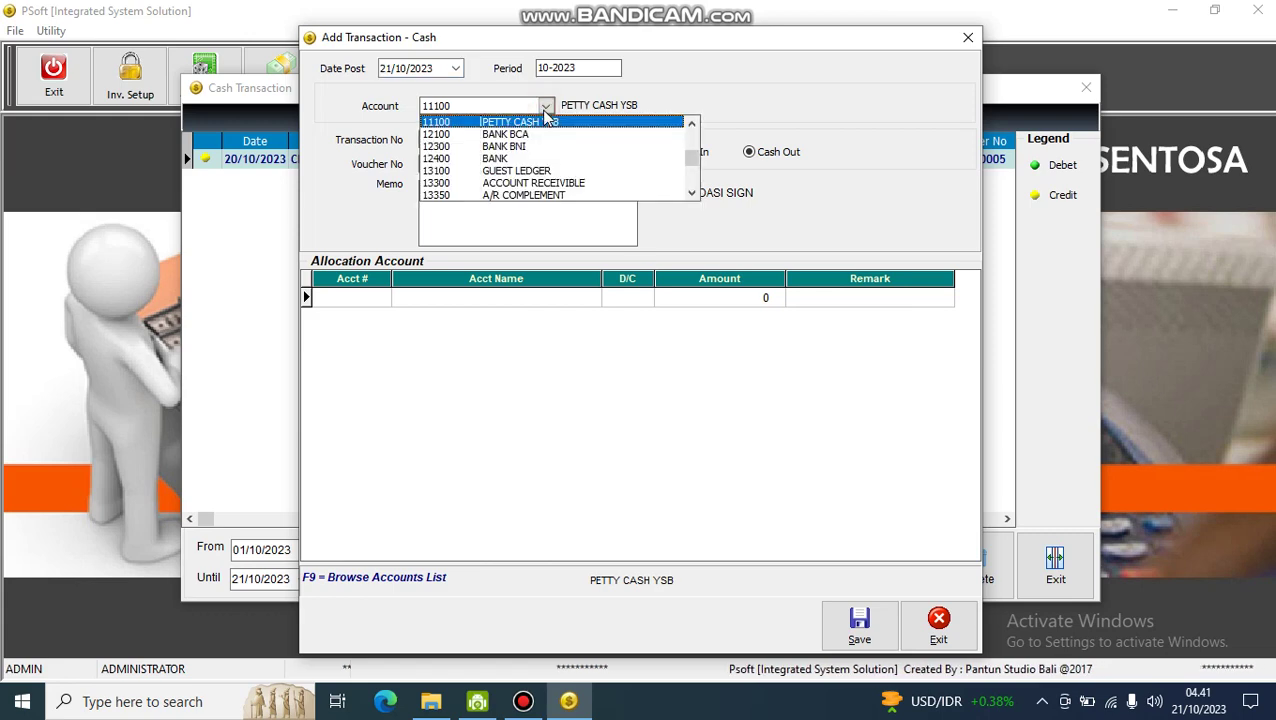
pyautogui.click(546, 108)
pyautogui.click(545, 108)
pyautogui.click(545, 108)
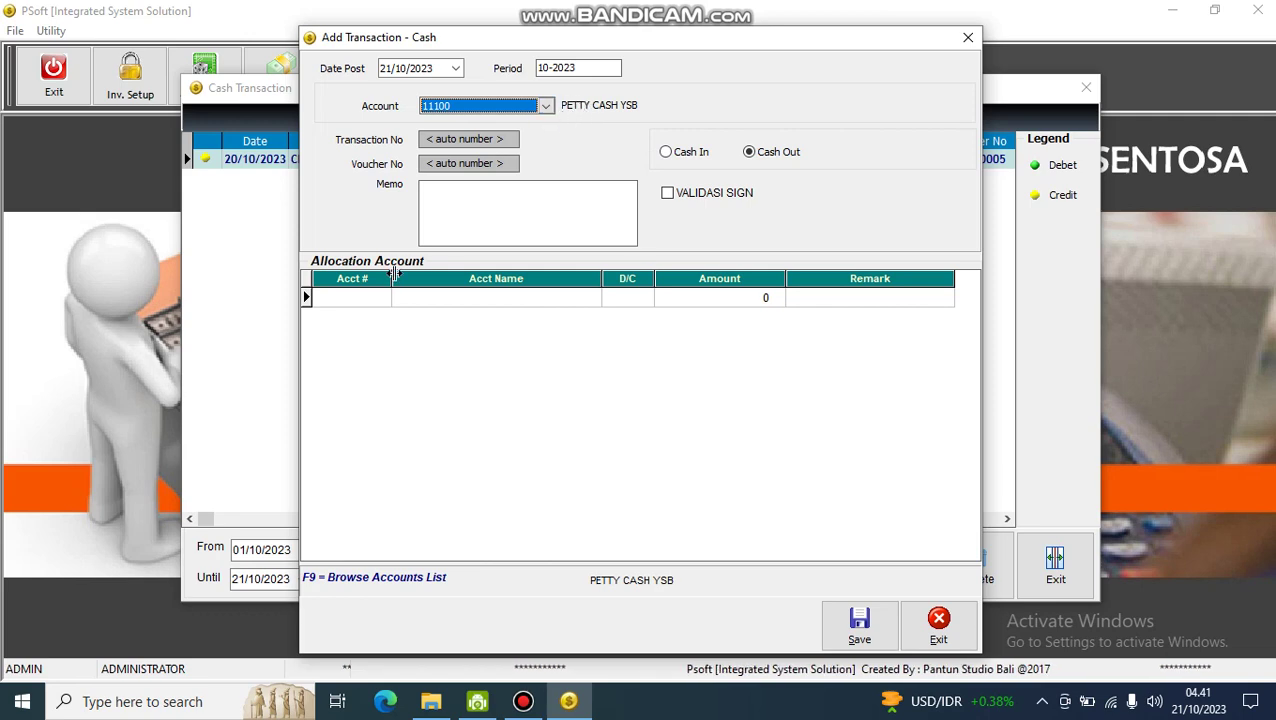
# Enter "beli aqua" as the memo of the cash-out transaction.
pyautogui.click(355, 296)
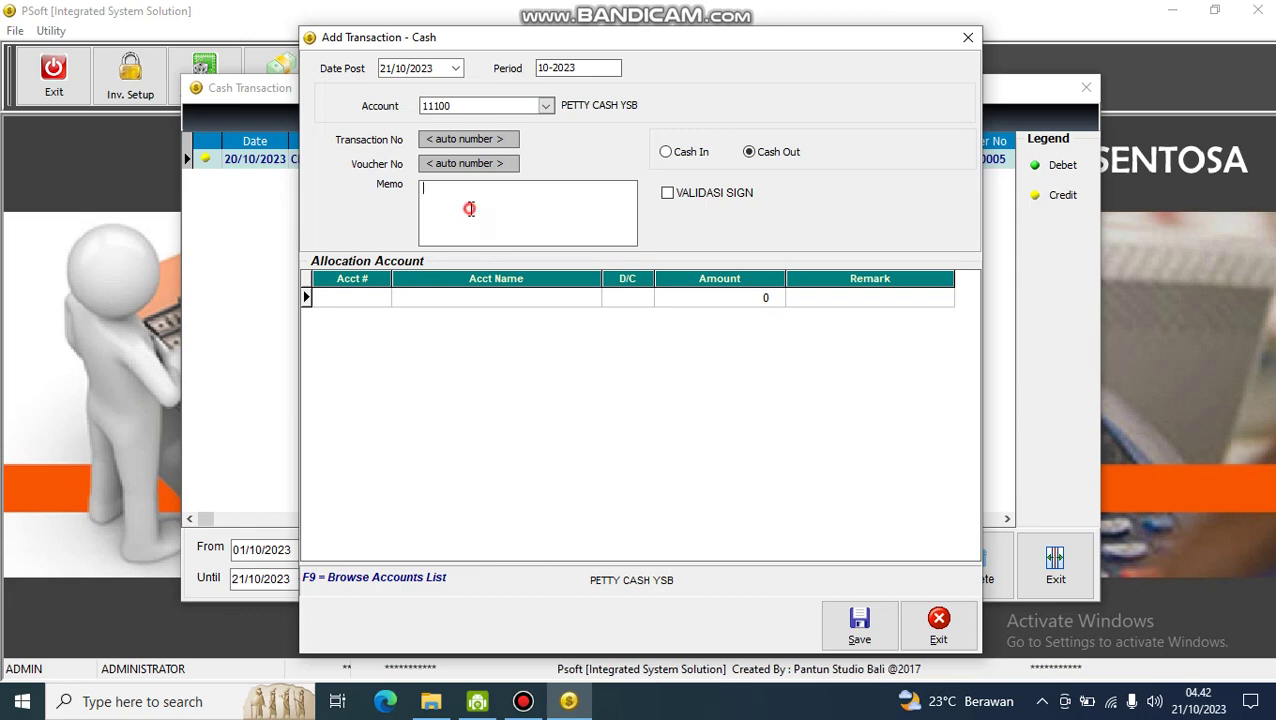
pyautogui.write('beli ')
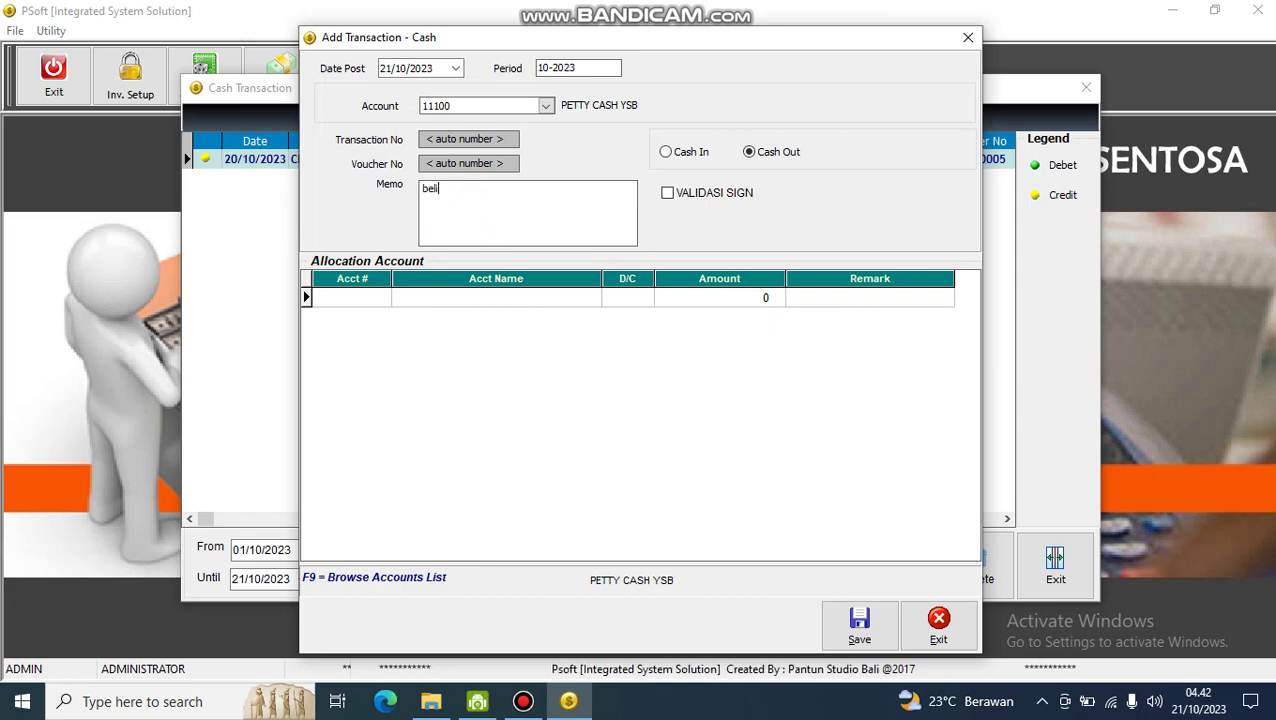
pyautogui.write('aqua')
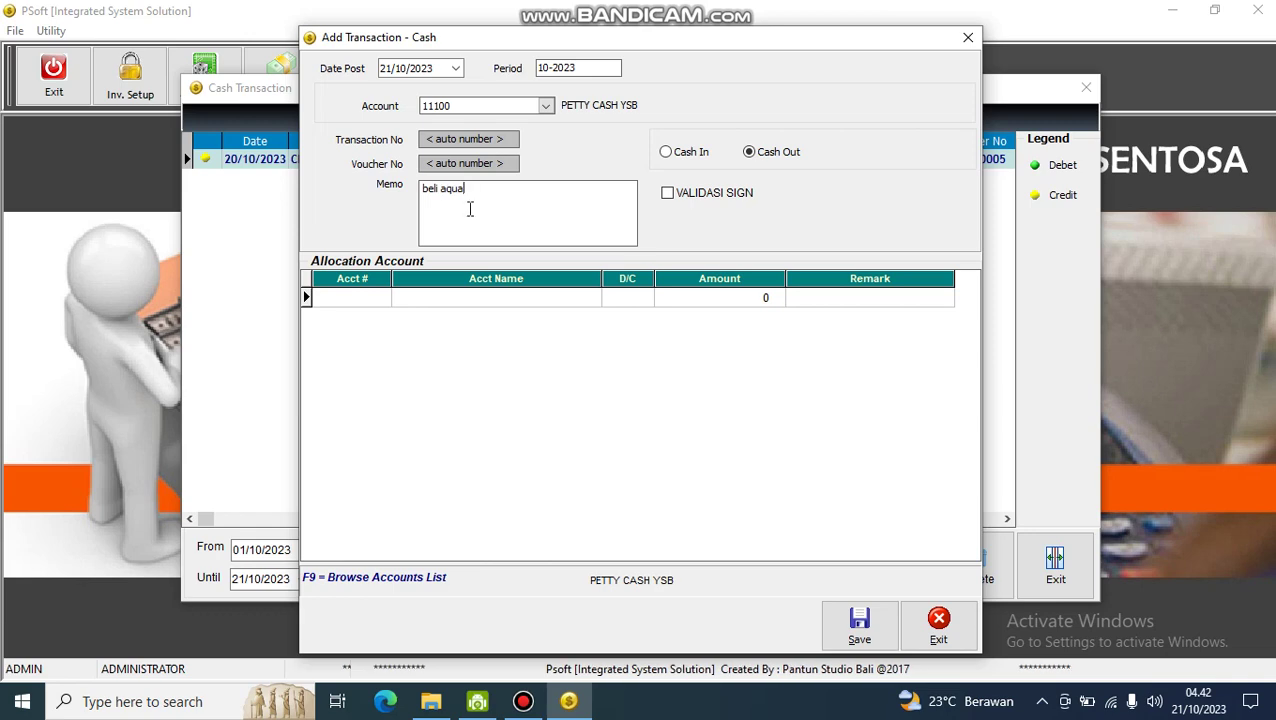
# Search the account list by name for "expense" and allocate the first row to 66210 WATER EXPENSES.
pyautogui.click(350, 298)
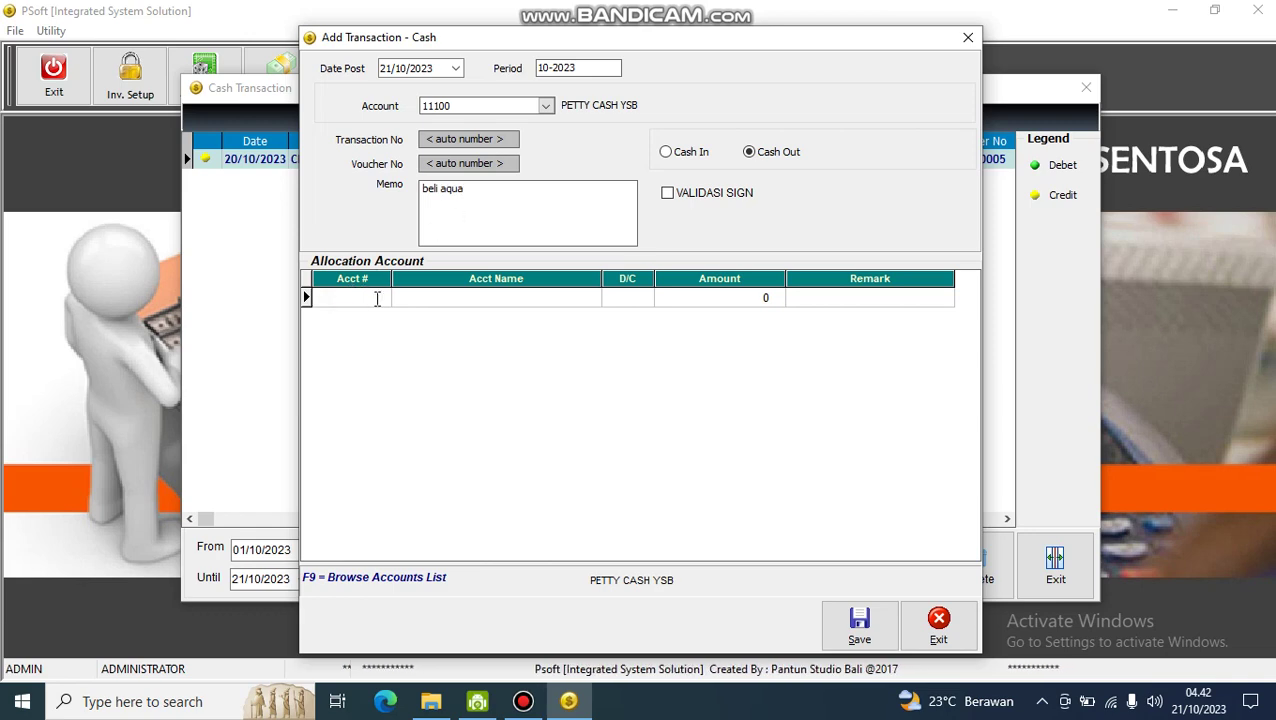
pyautogui.press('F9')
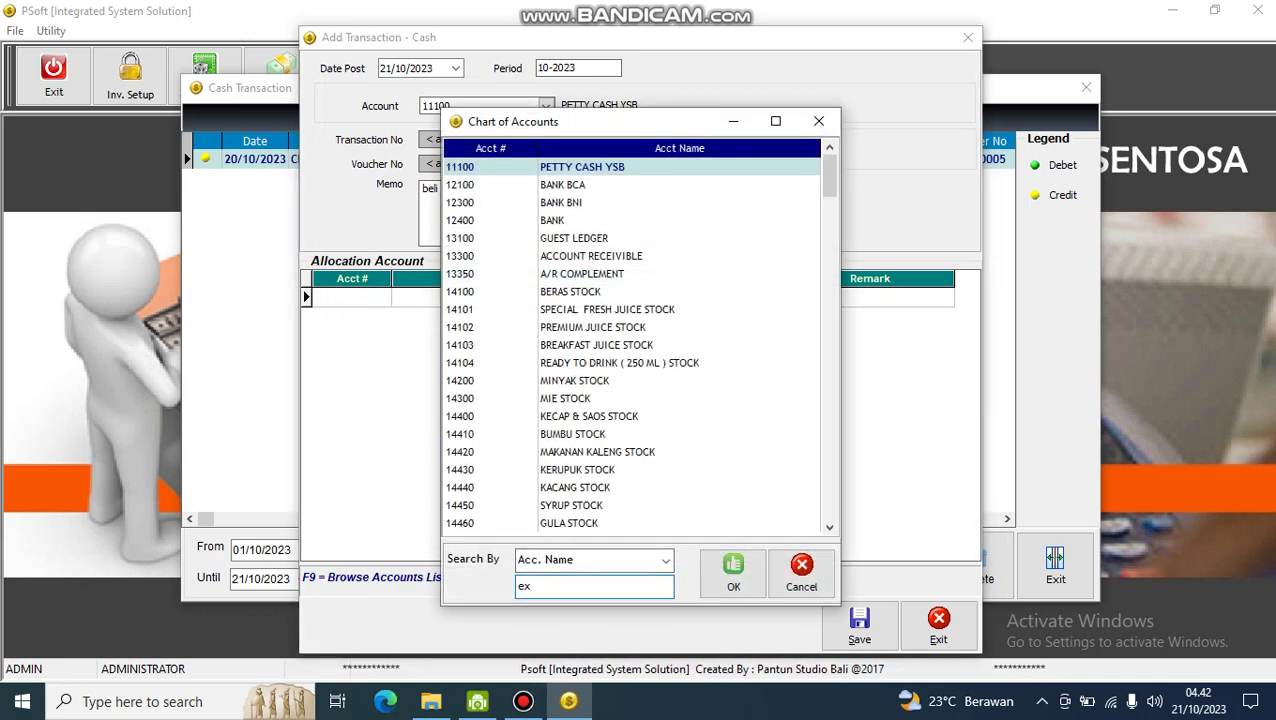
pyautogui.write('expen')
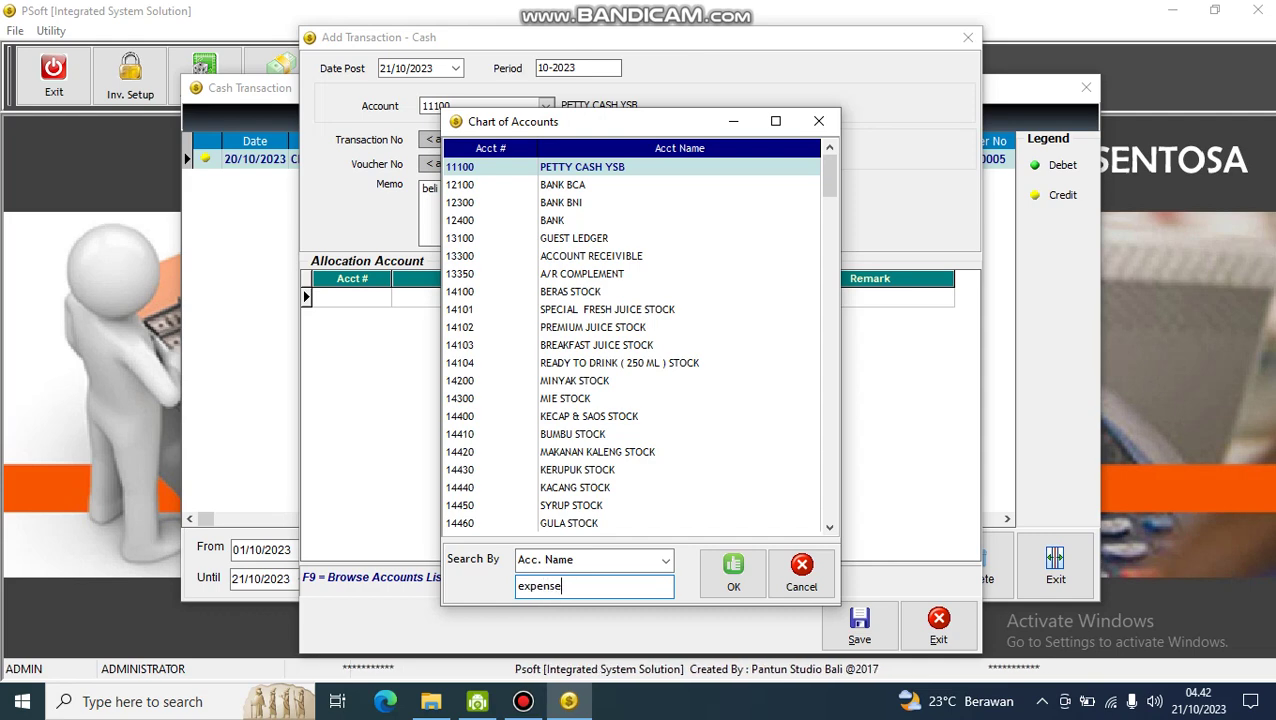
pyautogui.write('se')
pyautogui.press('Return')
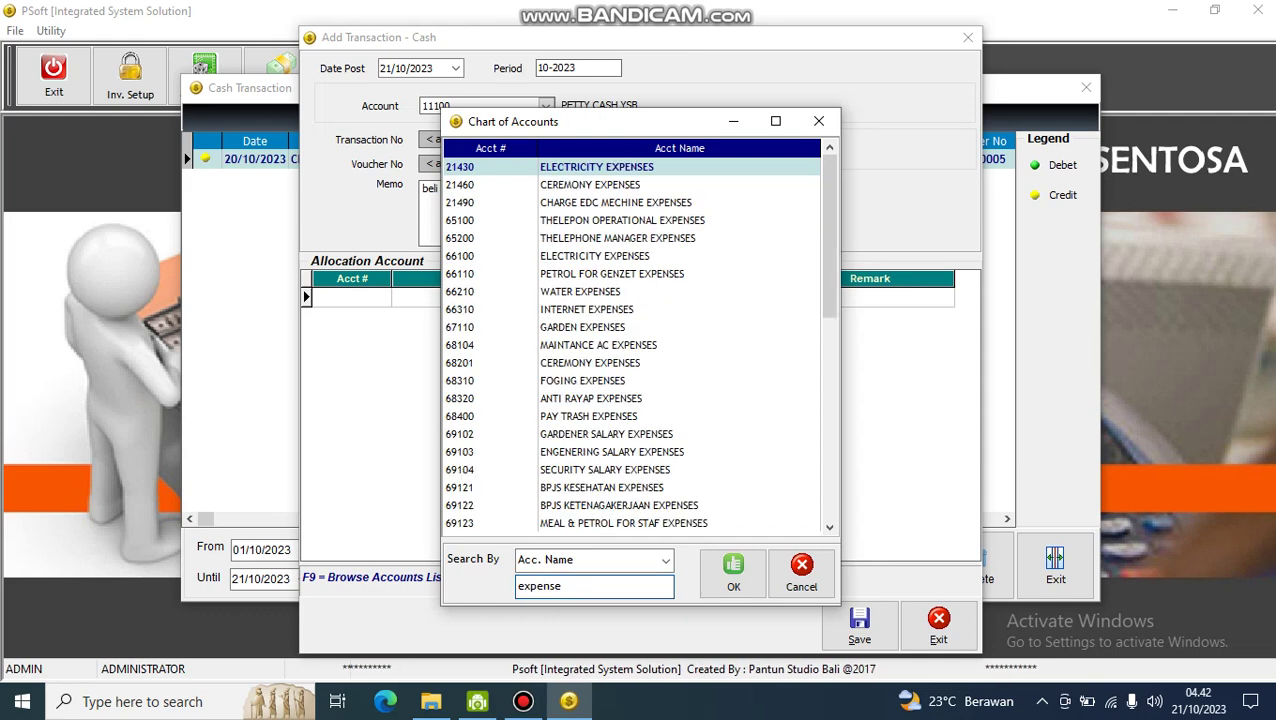
pyautogui.doubleClick(566, 293)
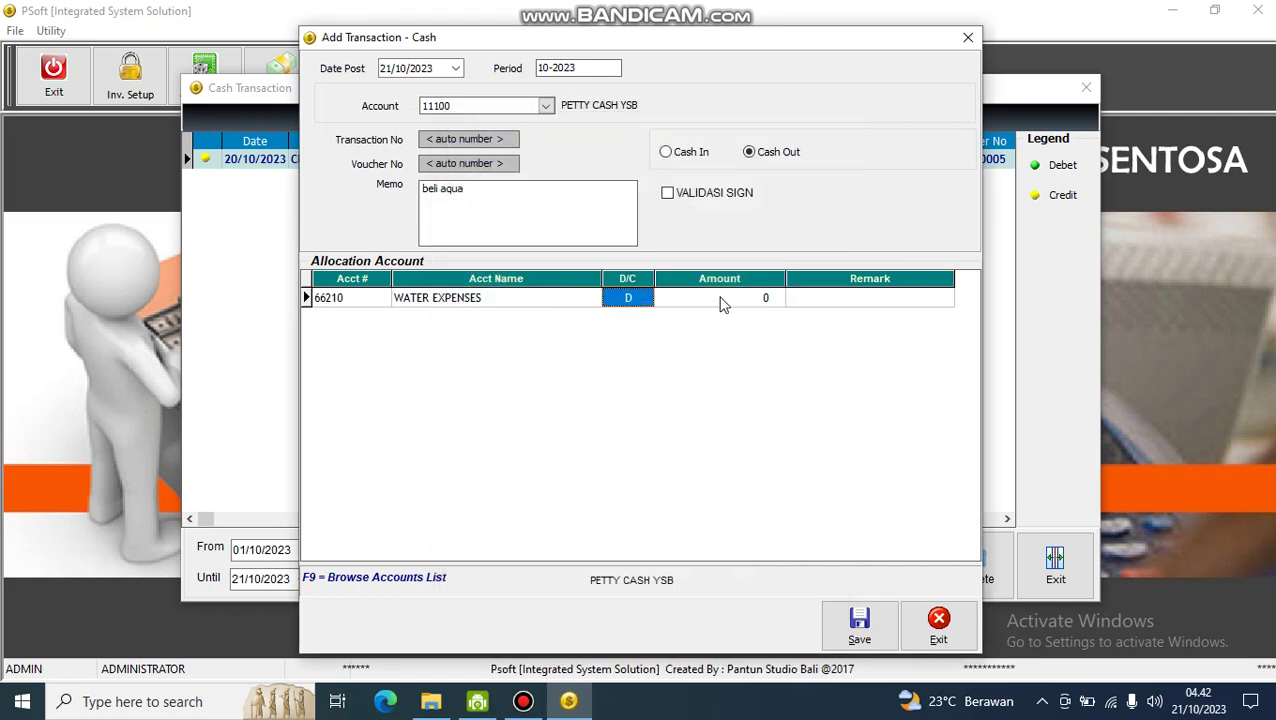
# Set the WATER EXPENSES allocation amount to 22000 and accept "beli aqua" as its remark.
pyautogui.click(714, 305)
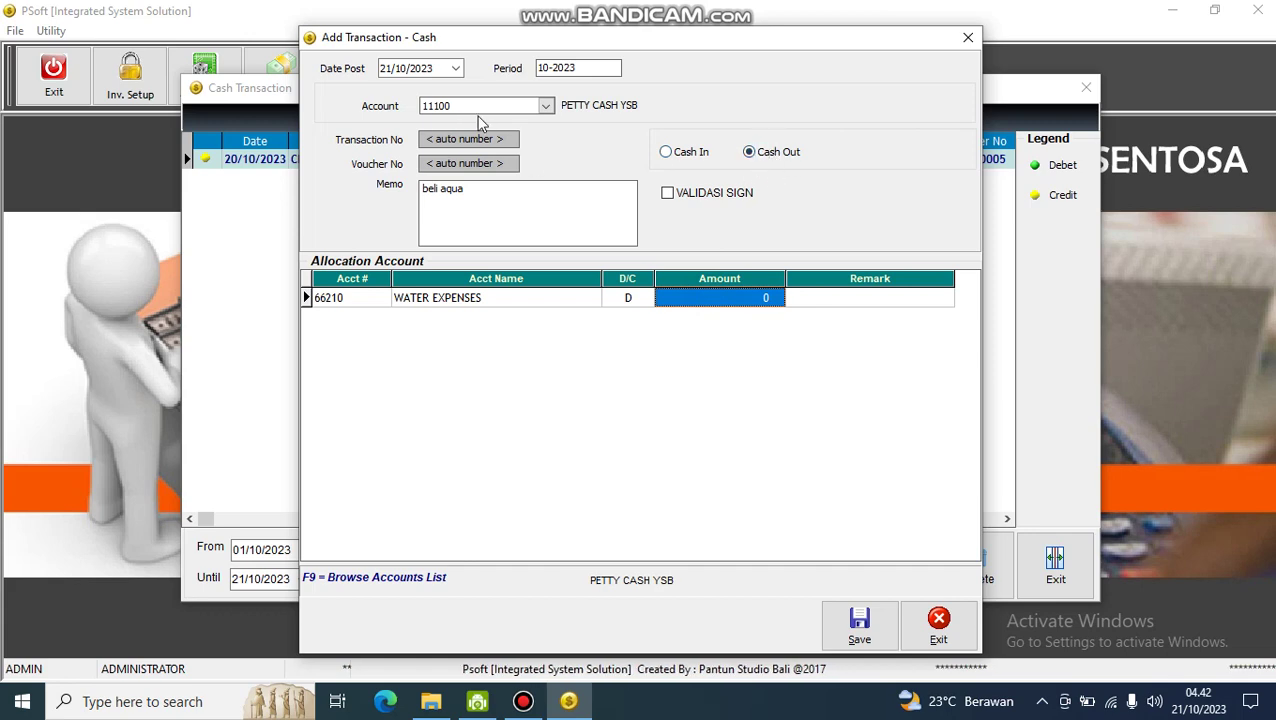
pyautogui.click(726, 298)
pyautogui.write('22000')
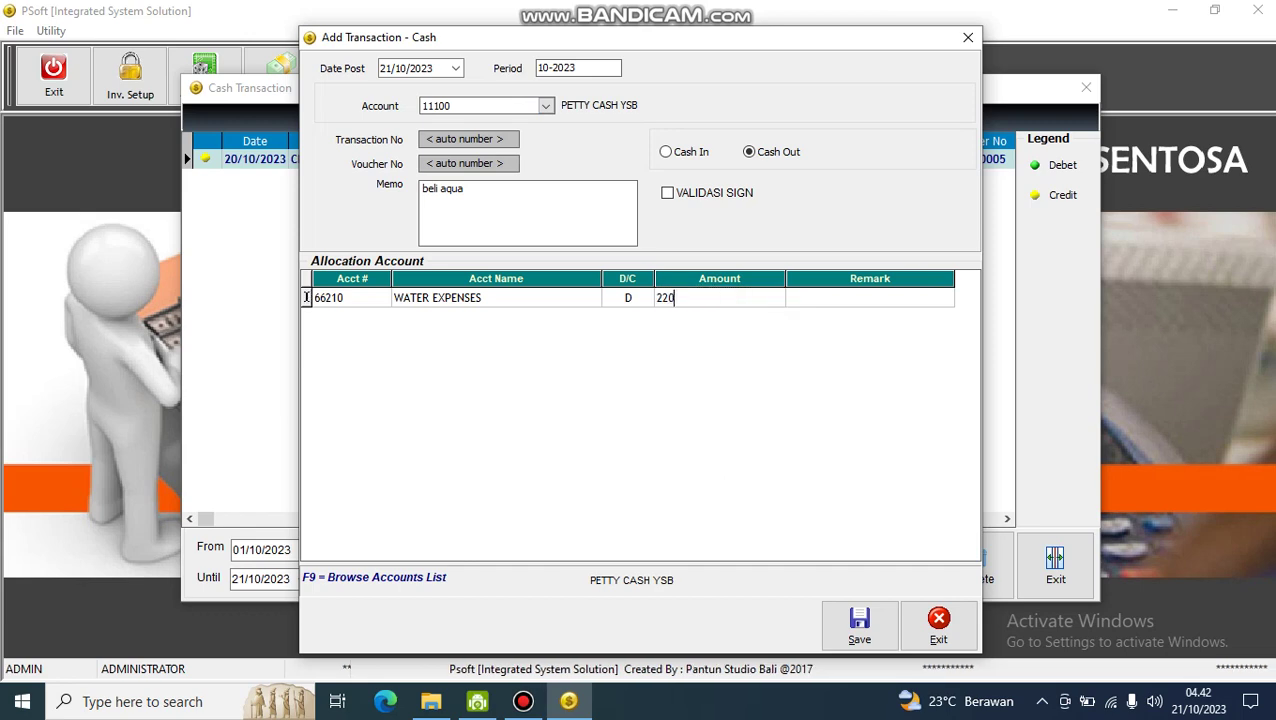
pyautogui.press('Return')
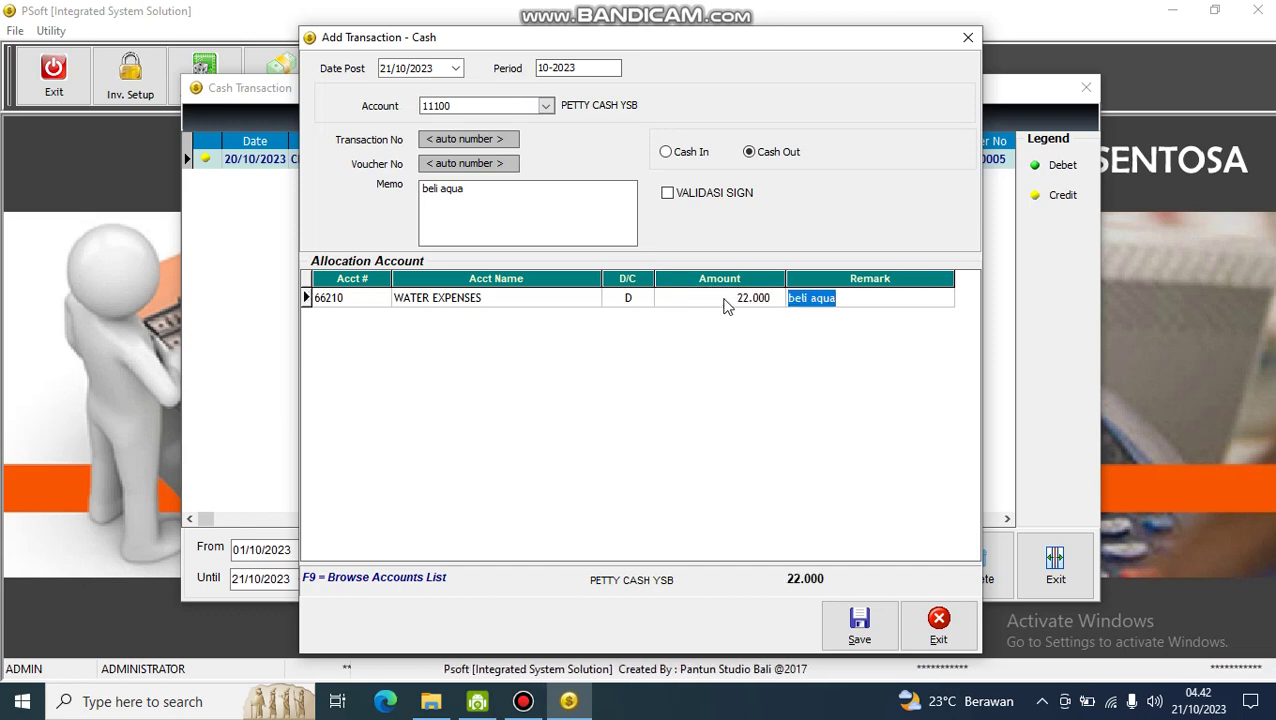
pyautogui.press('Return')
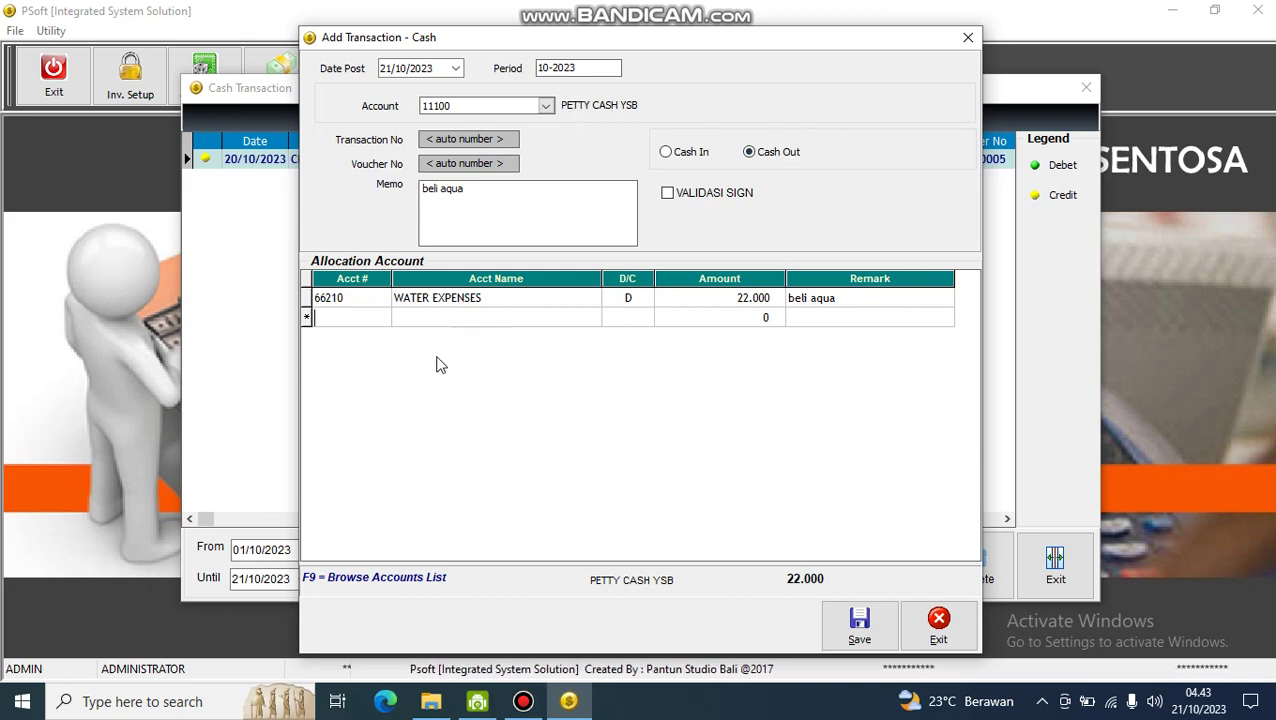
pyautogui.press('Escape')
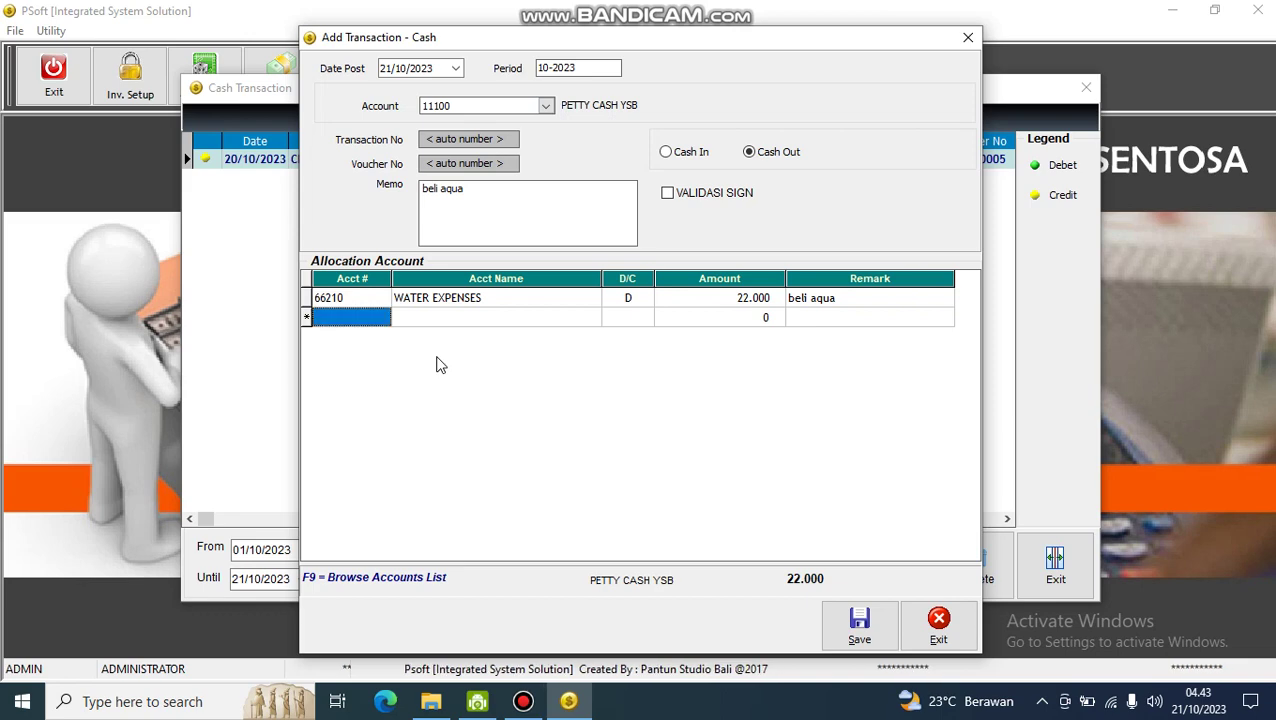
# Search the account list by name for "expens" and allocate the second row to 66310 INTERNET EXPENSES.
pyautogui.click(339, 316)
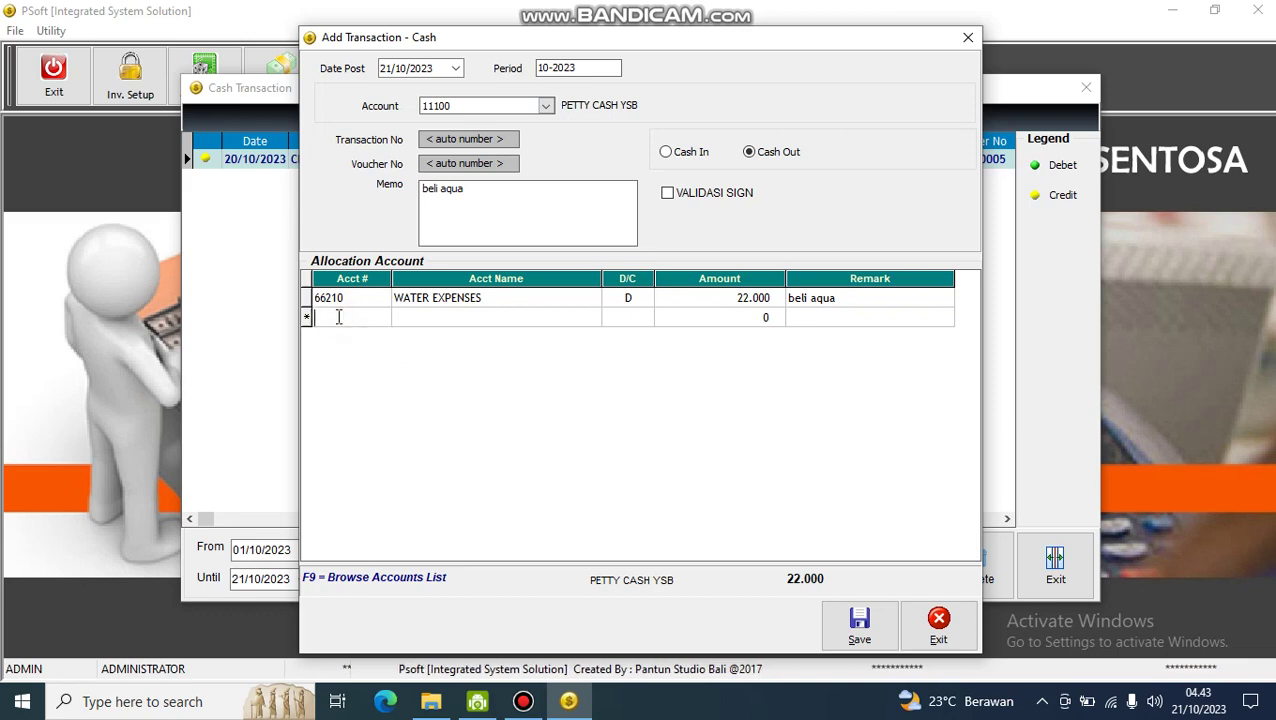
pyautogui.press('F9')
pyautogui.write('e')
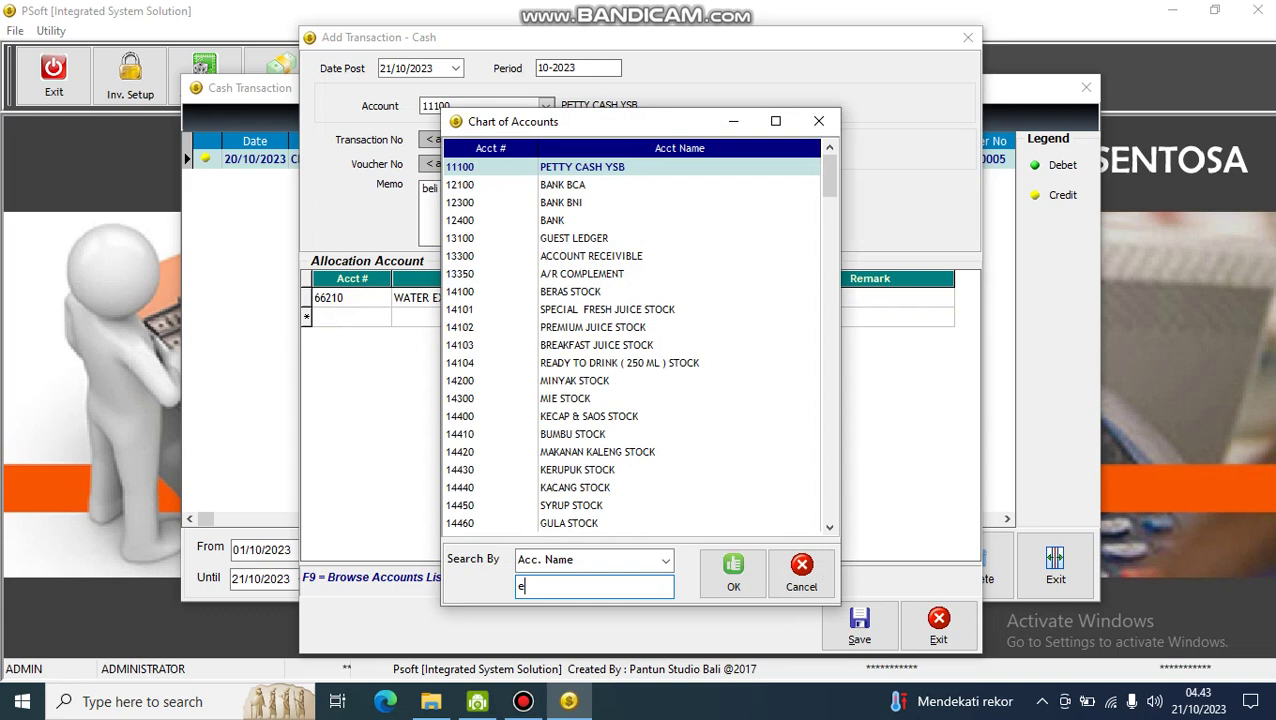
pyautogui.write('xpens')
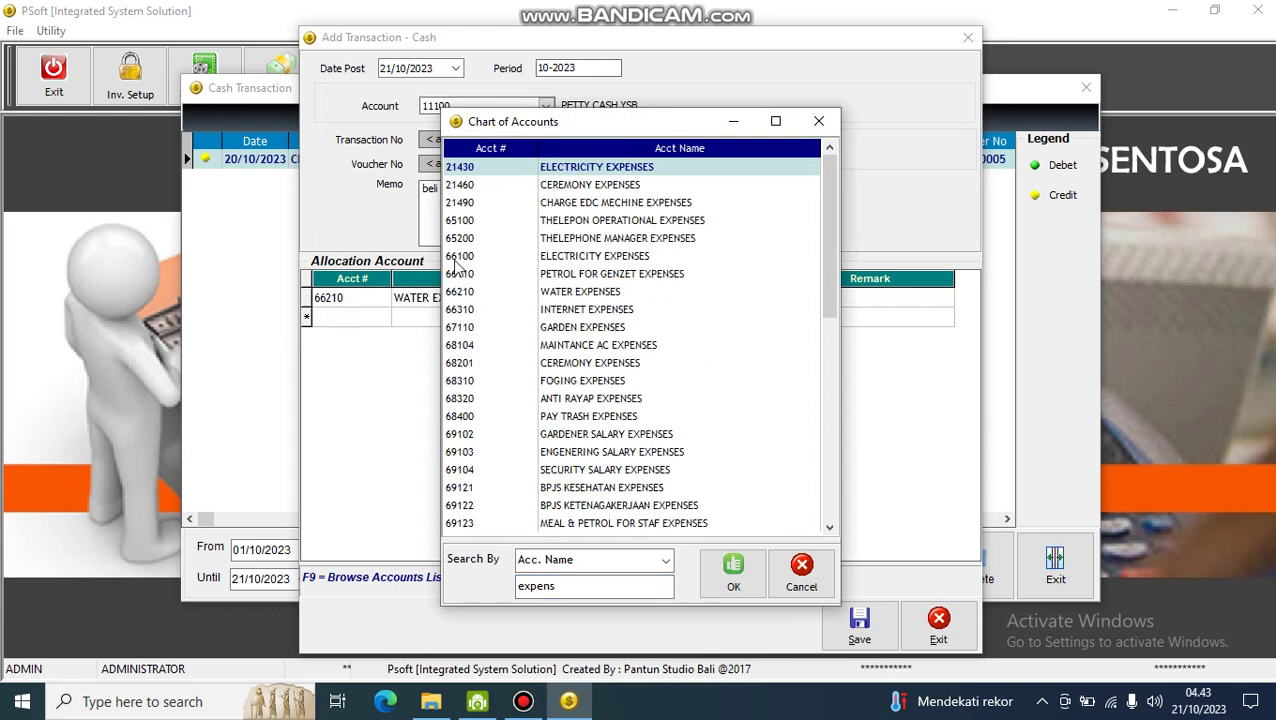
pyautogui.doubleClick(589, 311)
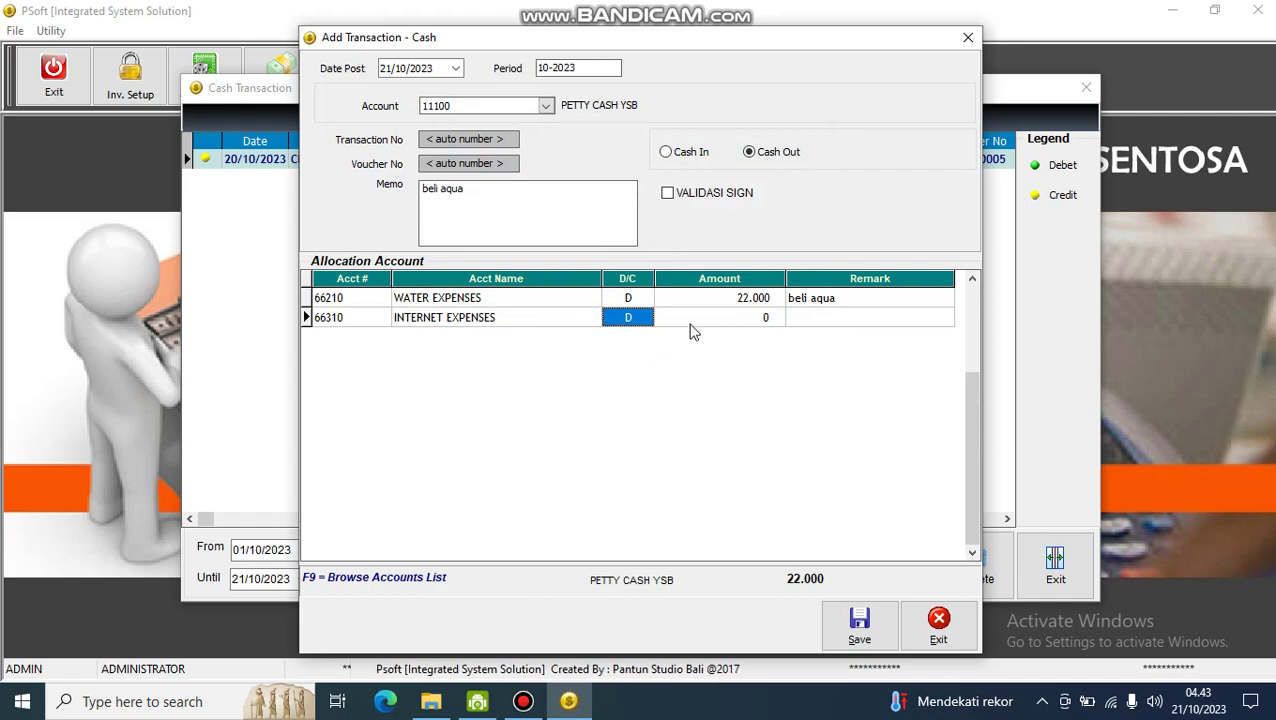
# Set the INTERNET EXPENSES allocation amount to 300000.
pyautogui.click(689, 321)
pyautogui.write('30')
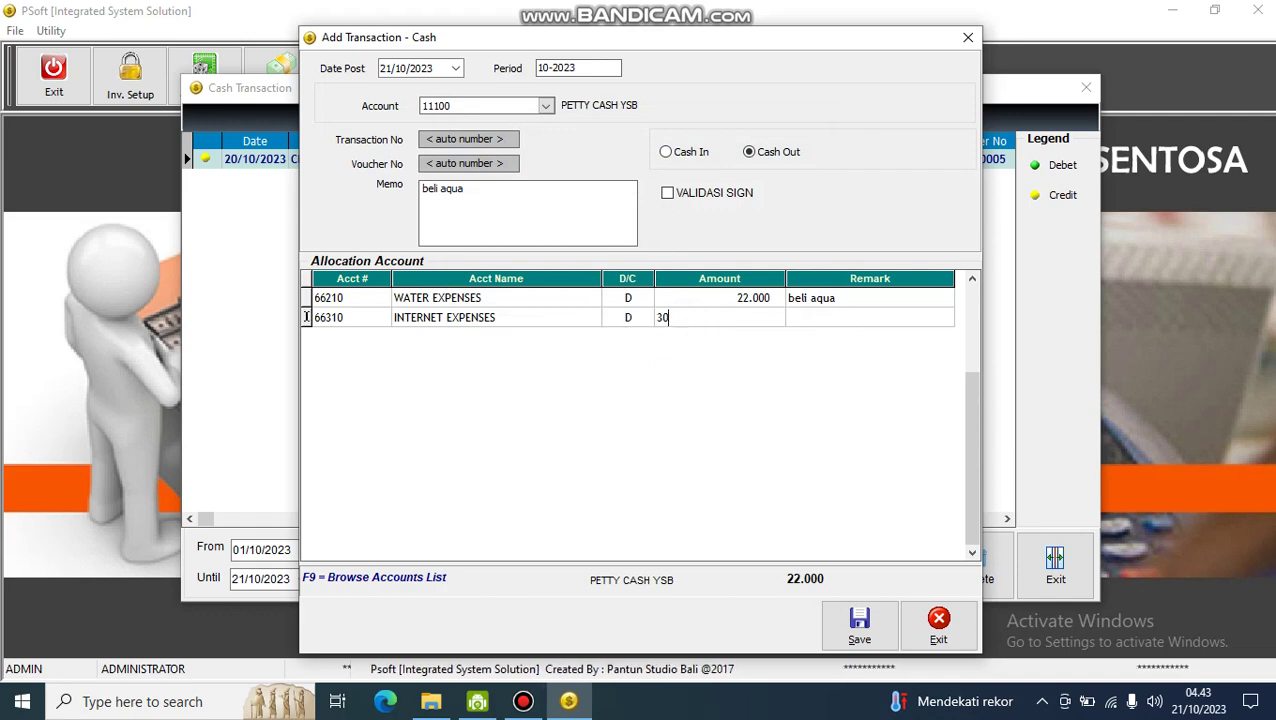
pyautogui.write('0.0')
pyautogui.write('0000')
pyautogui.press('Return')
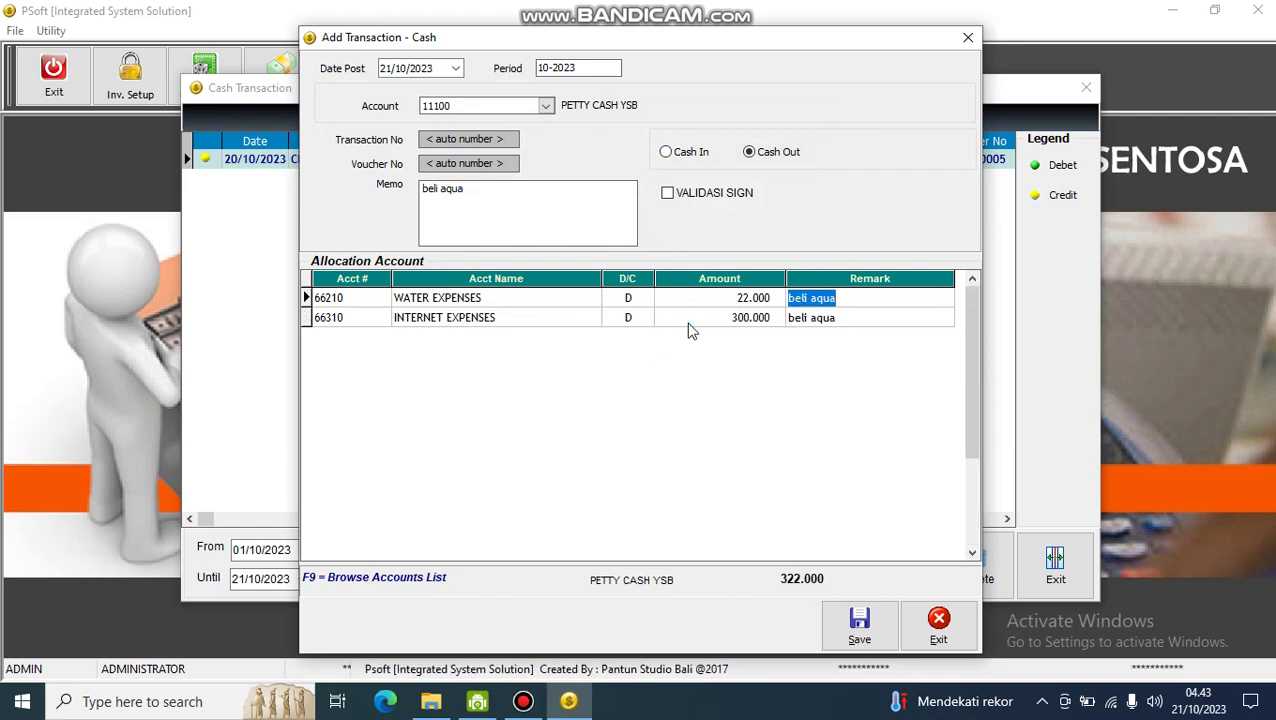
# Replace the remark of the INTERNET EXPENSES row with "internet".
pyautogui.click(817, 322)
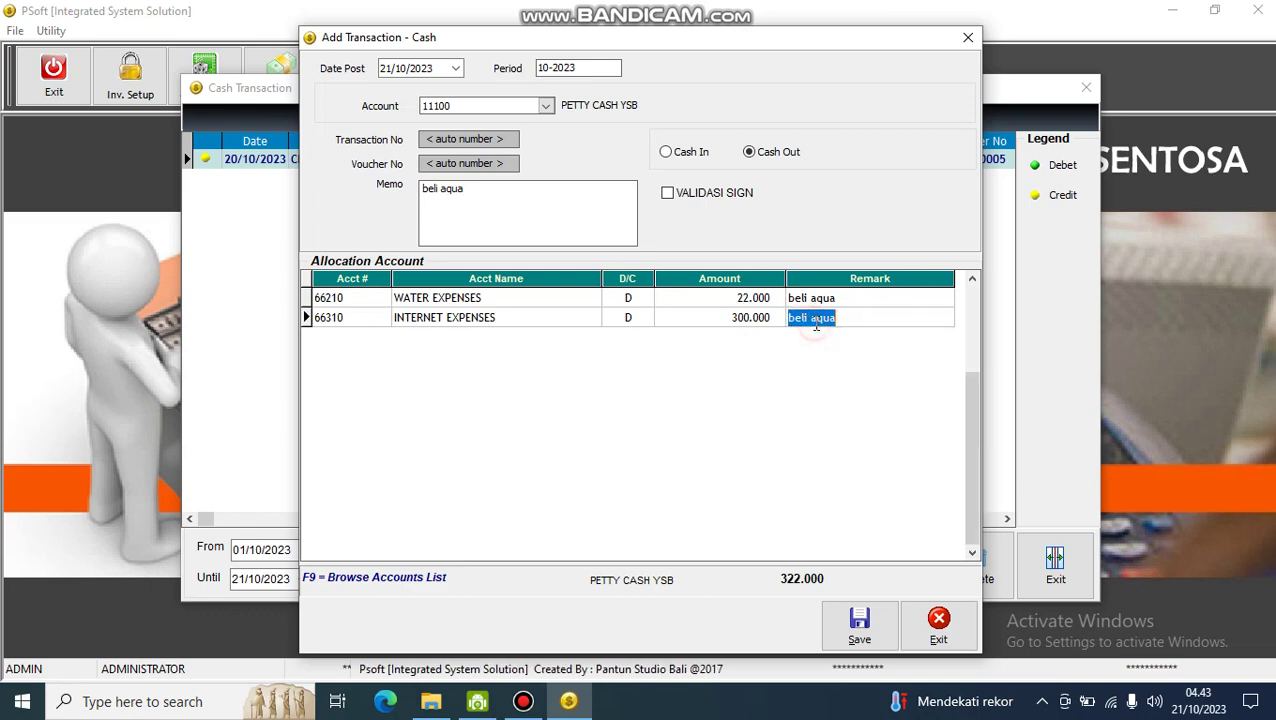
pyautogui.press('BackSpace')
pyautogui.write('in')
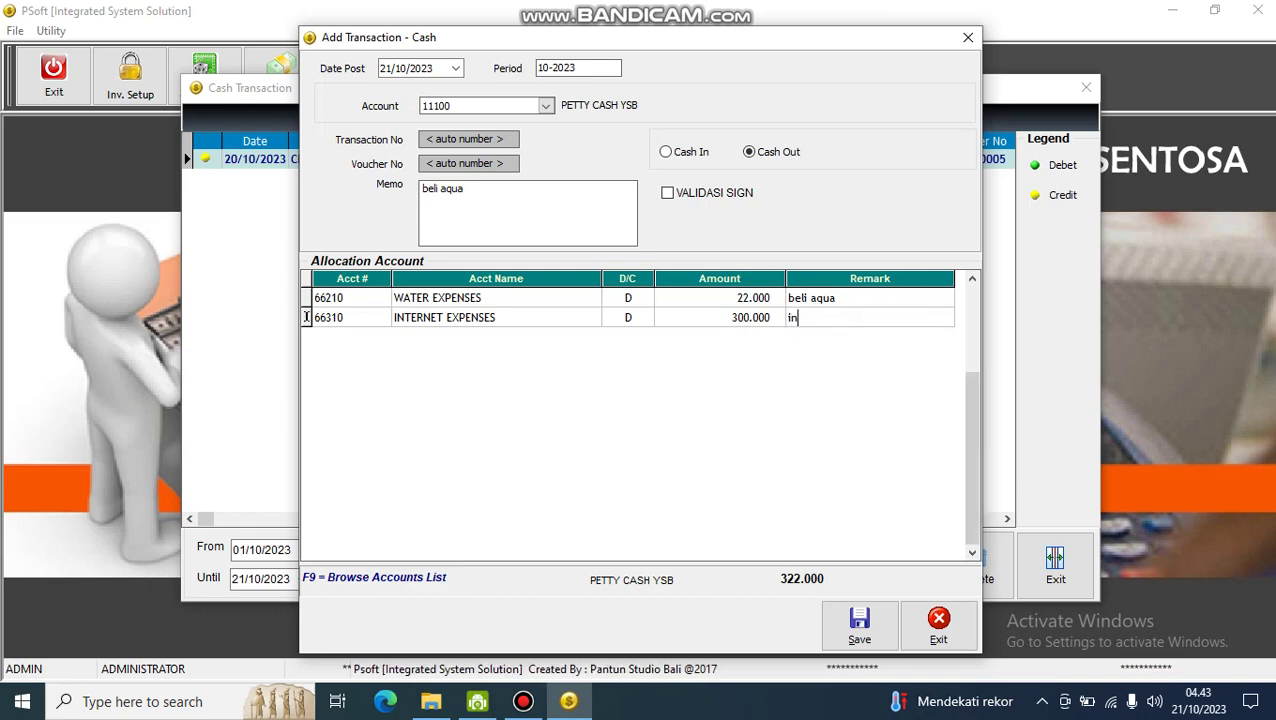
pyautogui.write('ternet')
pyautogui.press('Return')
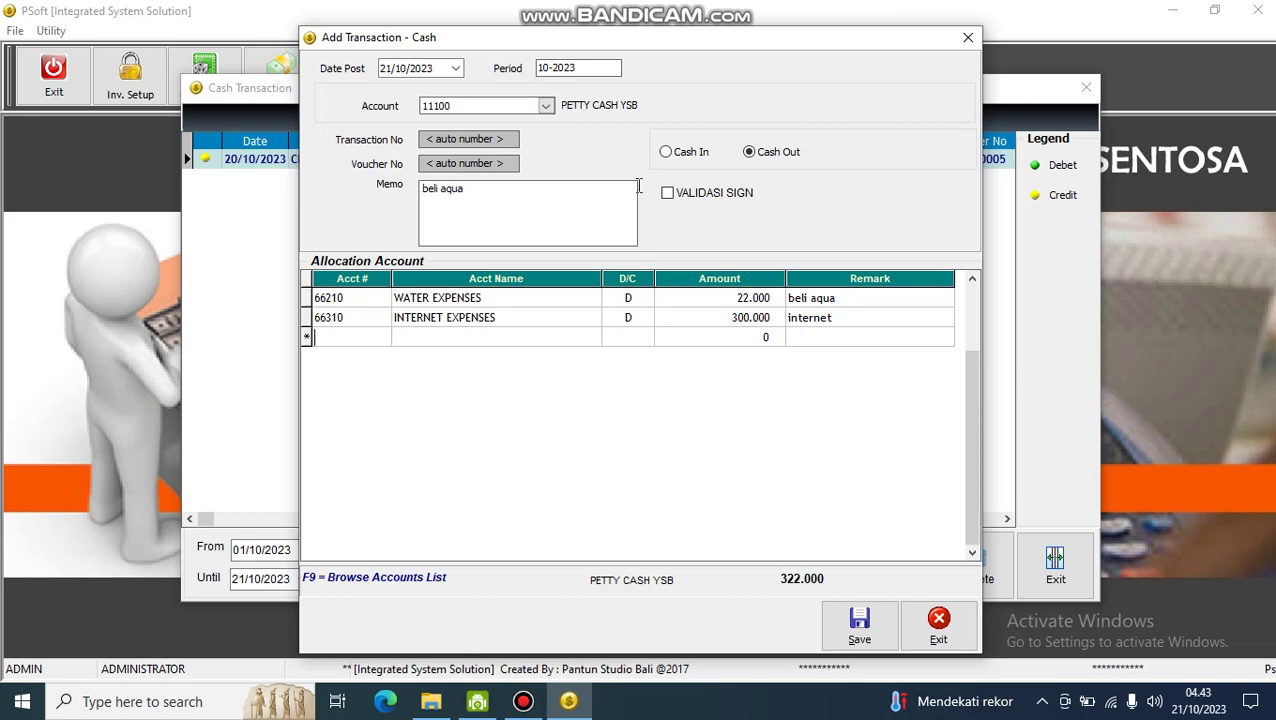
# Validate the transaction sign-off with operator ID ADMIN and the operator's password.
pyautogui.click(859, 625)
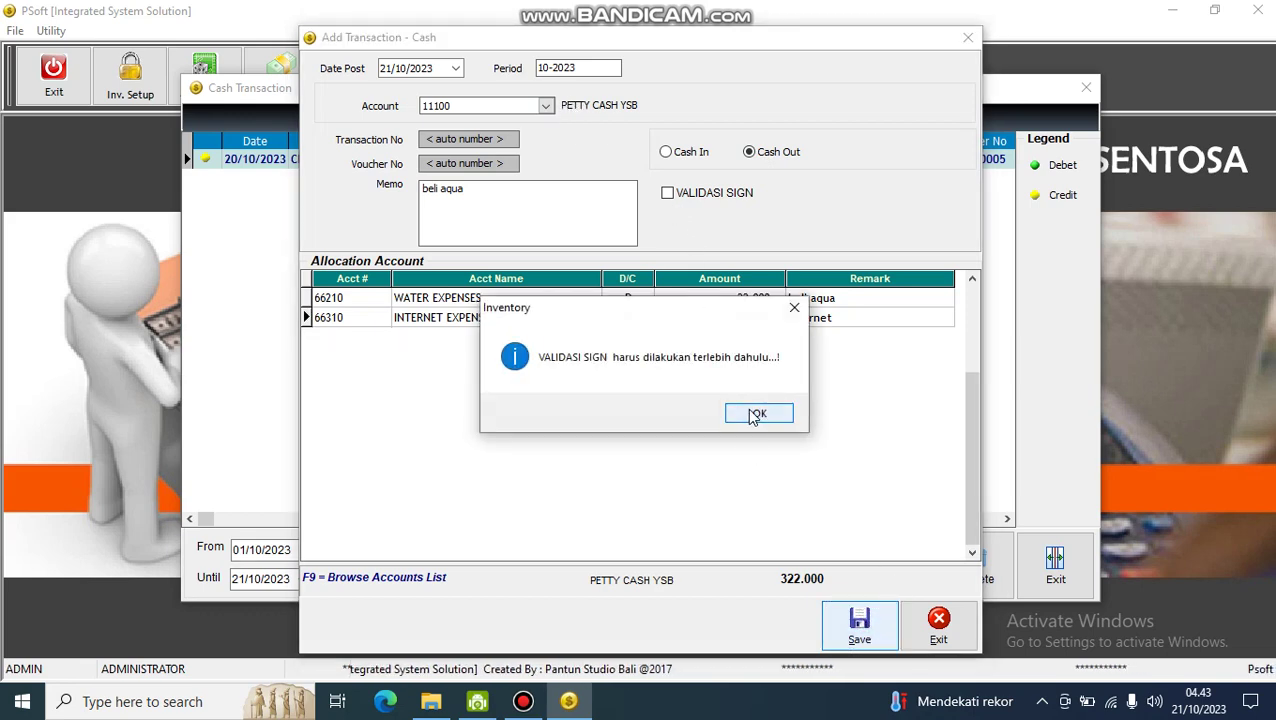
pyautogui.click(757, 414)
pyautogui.click(667, 193)
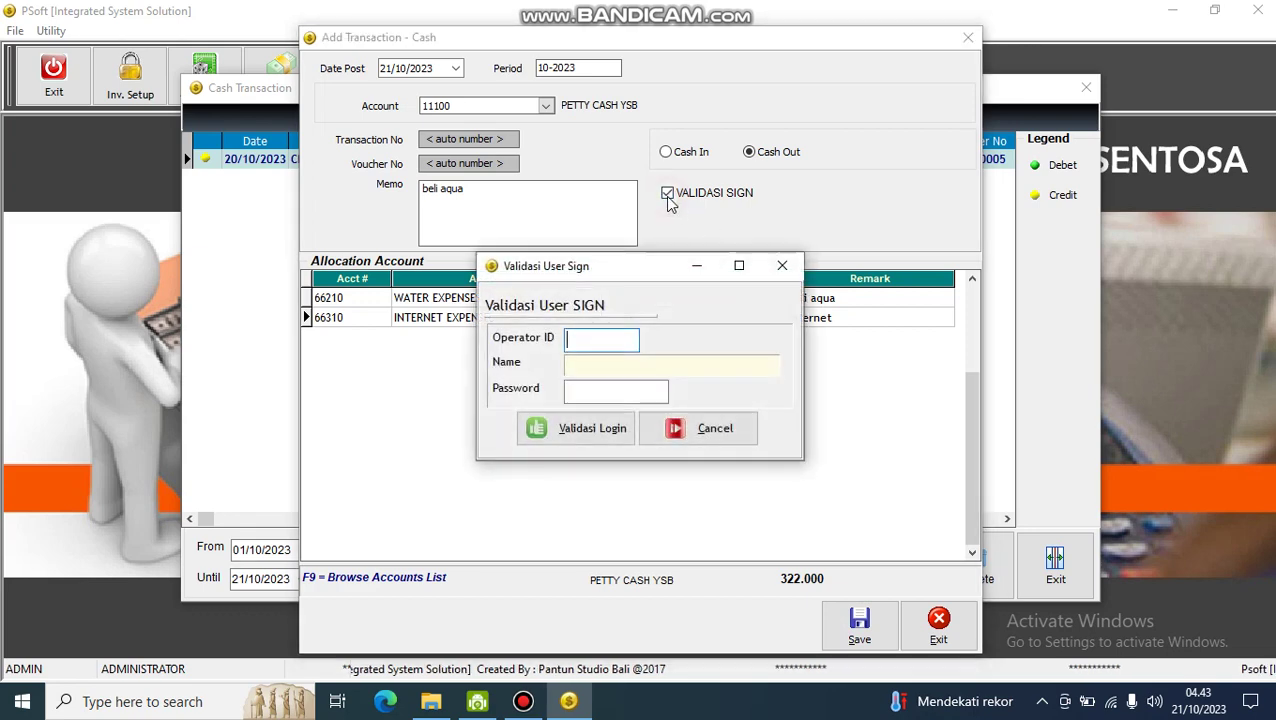
pyautogui.write('ADMI')
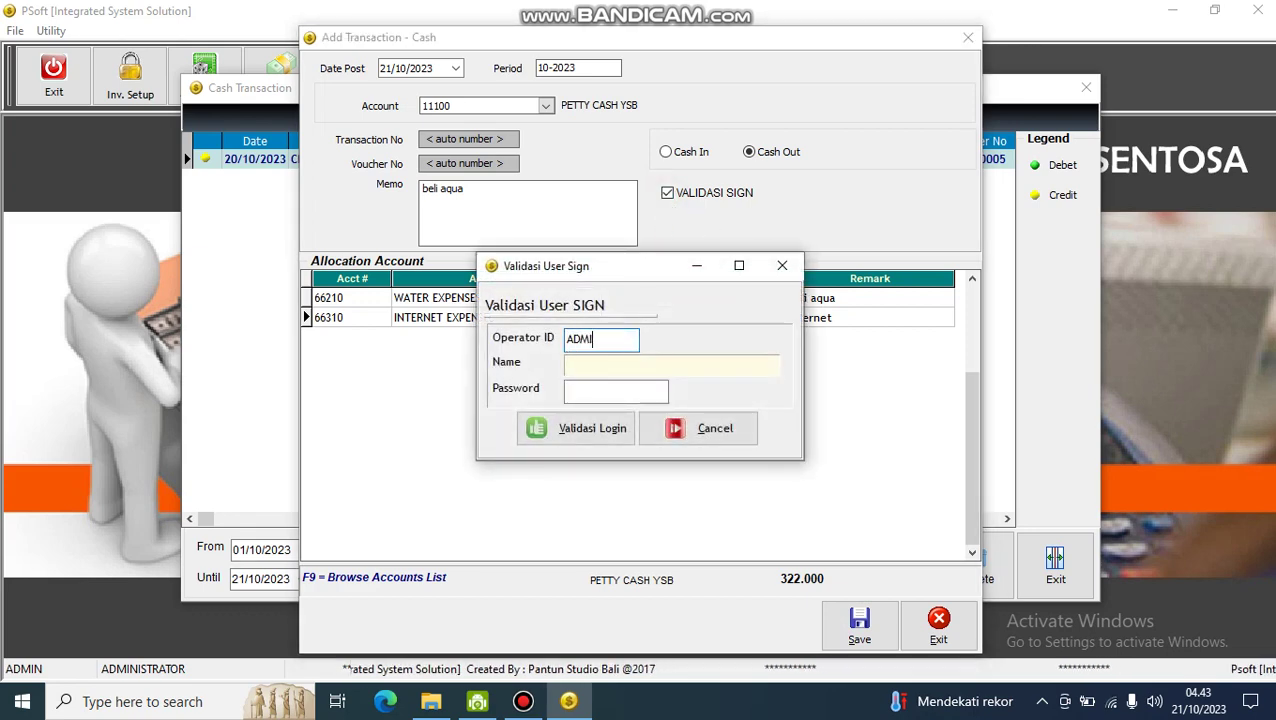
pyautogui.write('N')
pyautogui.press('Return')
pyautogui.press('Return')
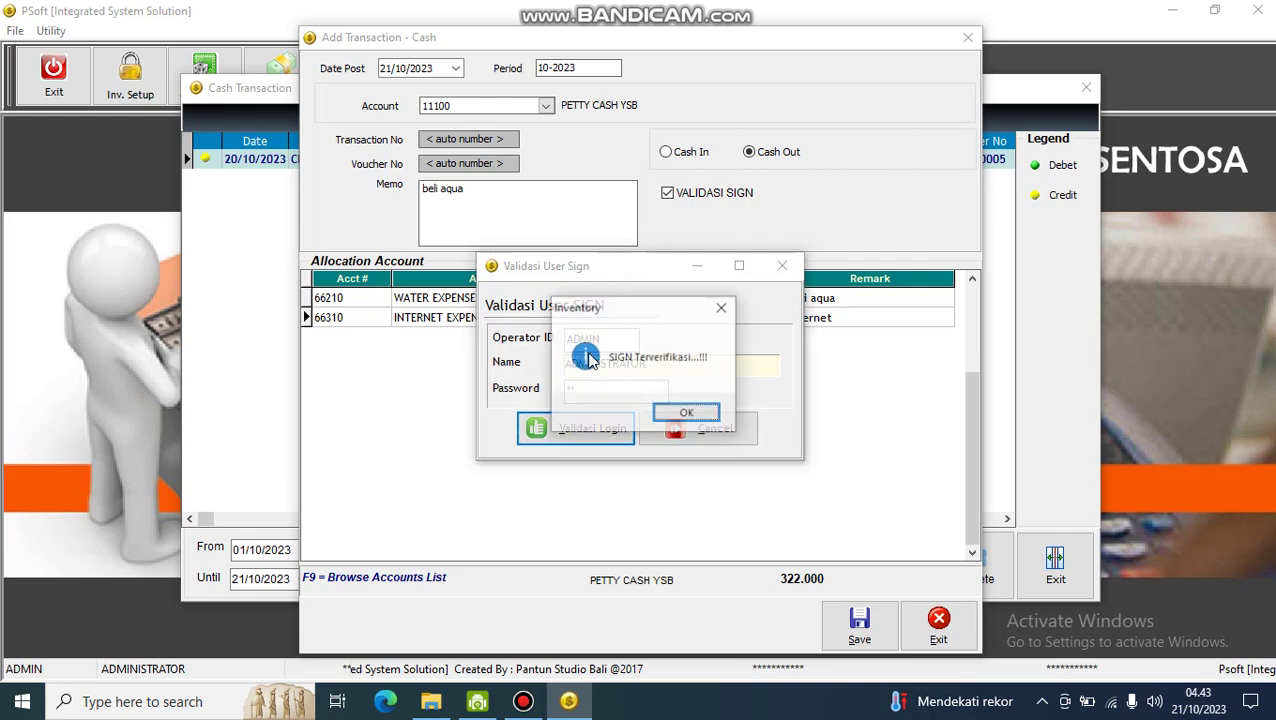
pyautogui.press('Return')
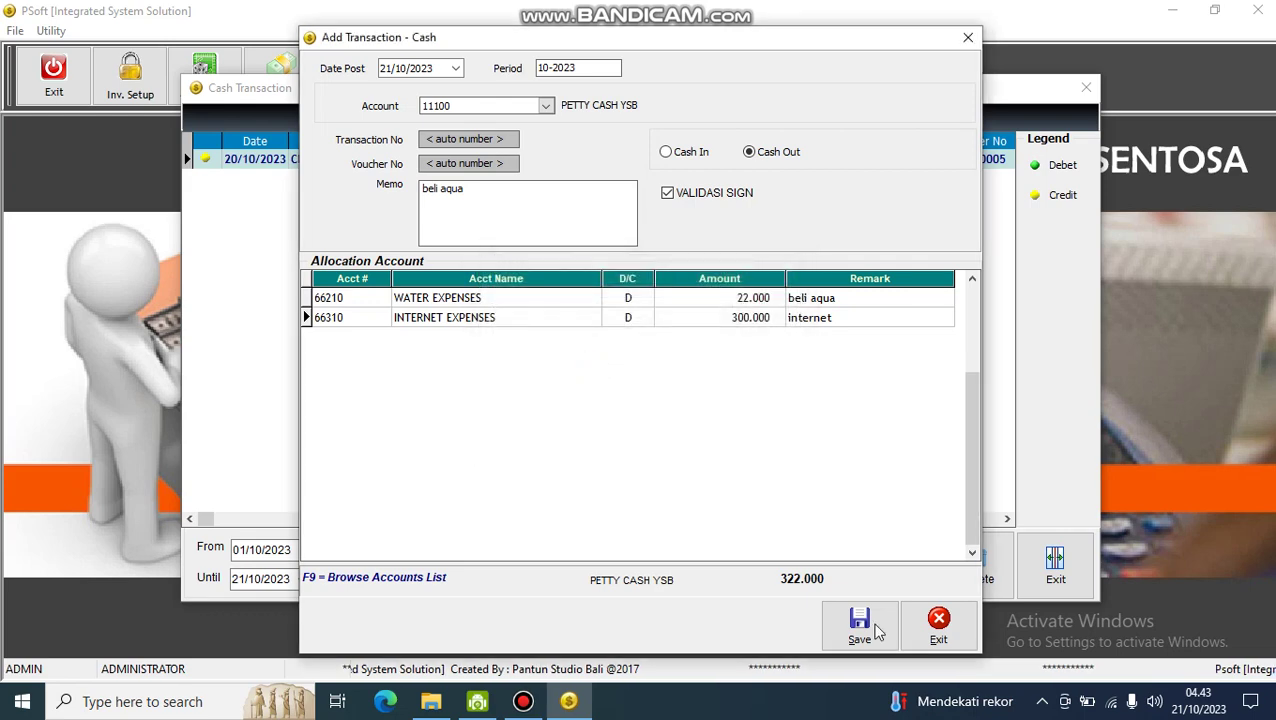
# Save the petty cash-out transaction and dismiss the entry notice after checking the allocation rows behind it.
pyautogui.click(861, 626)
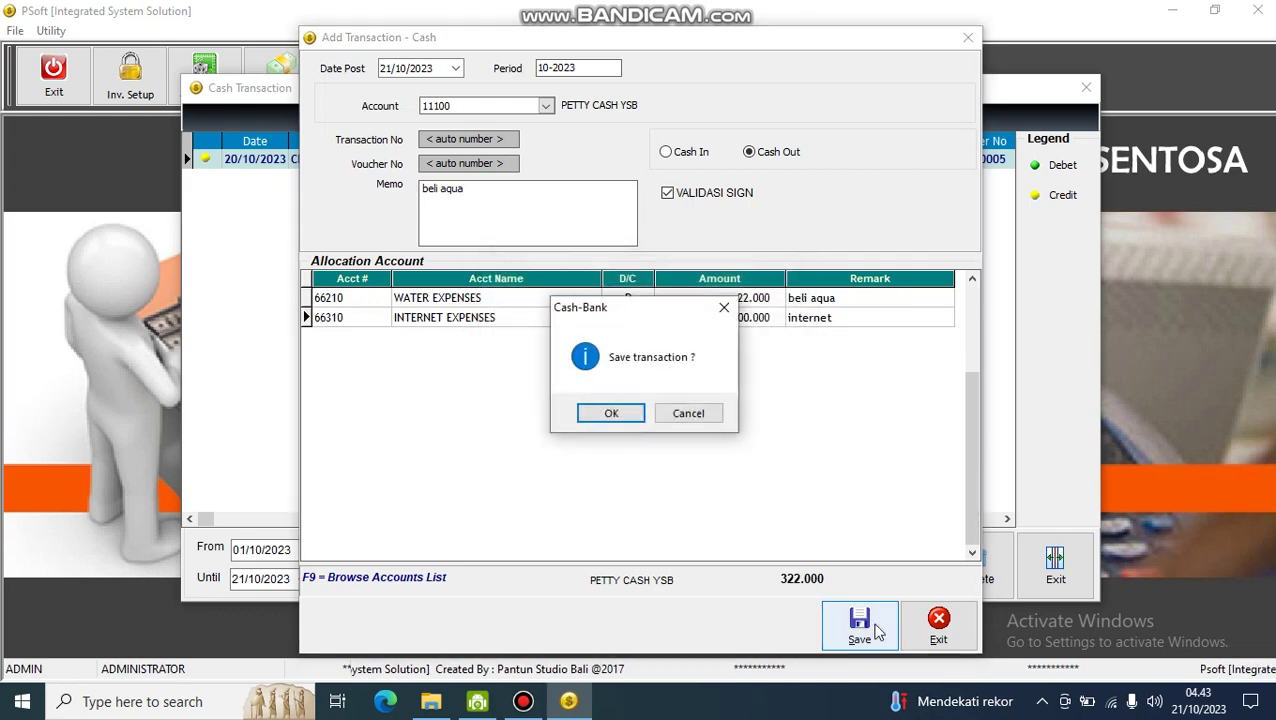
pyautogui.click(609, 414)
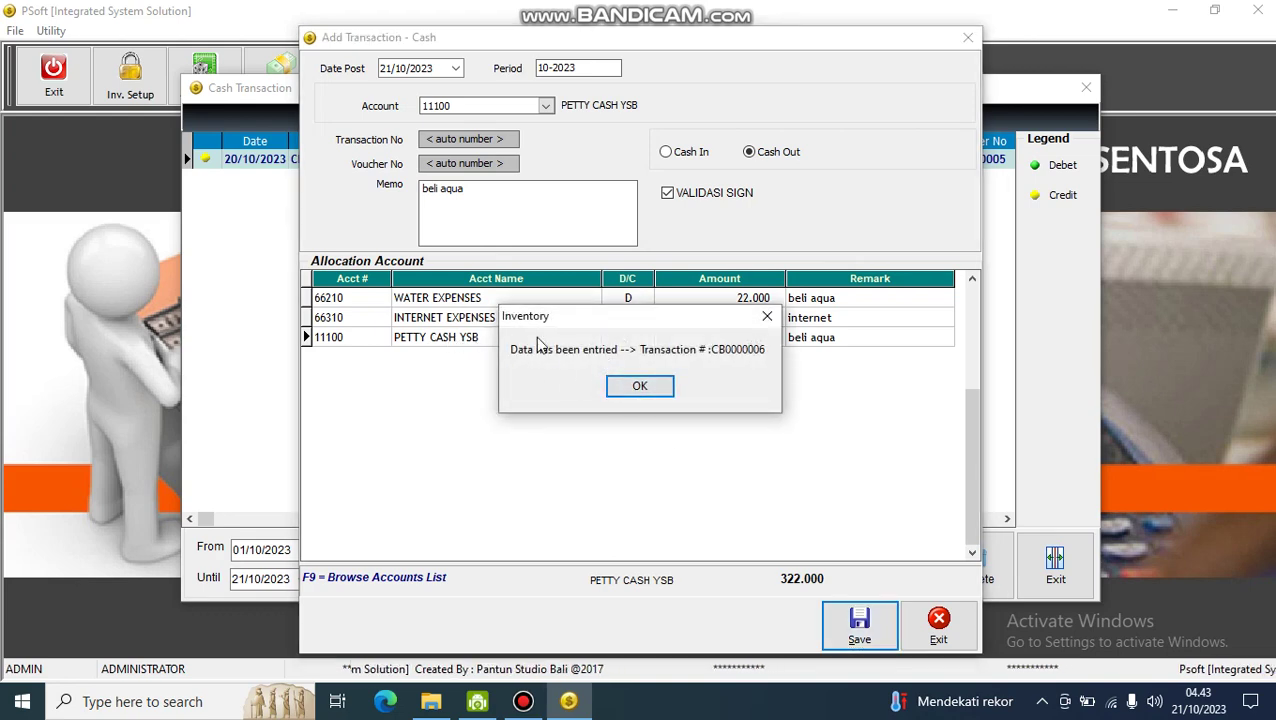
pyautogui.moveTo(548, 322); pyautogui.dragTo(529, 421)
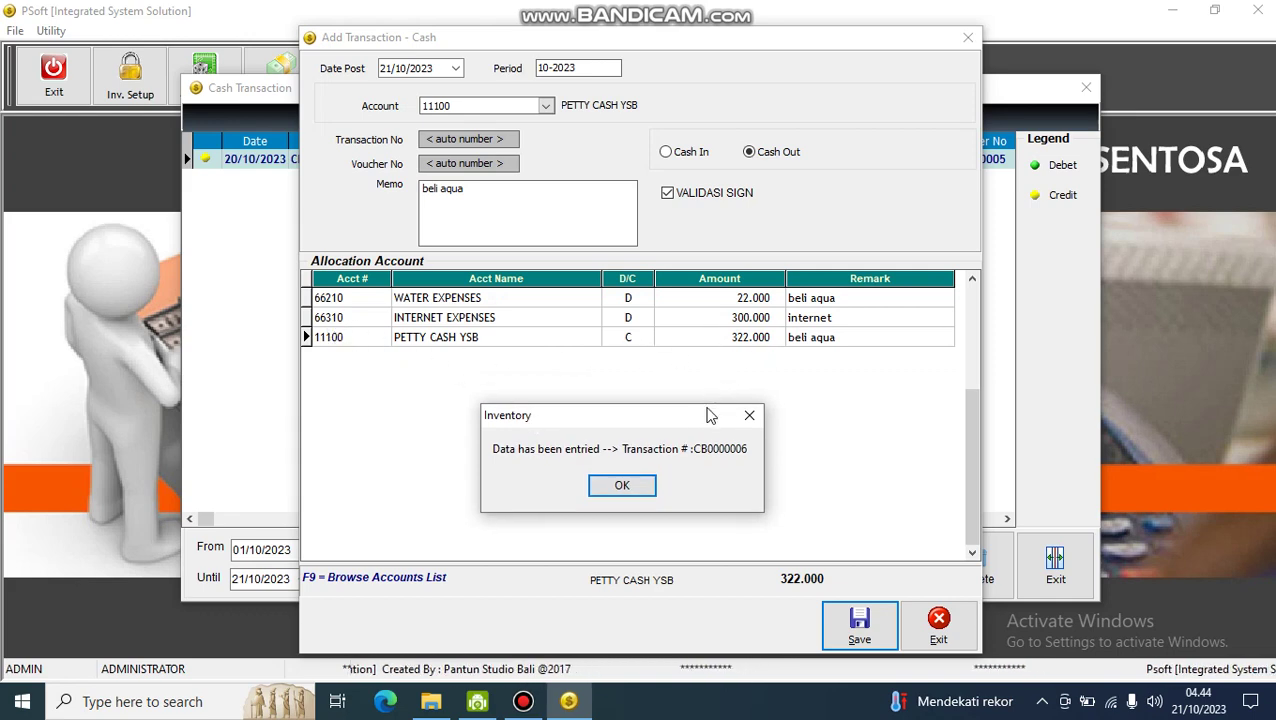
pyautogui.click(621, 488)
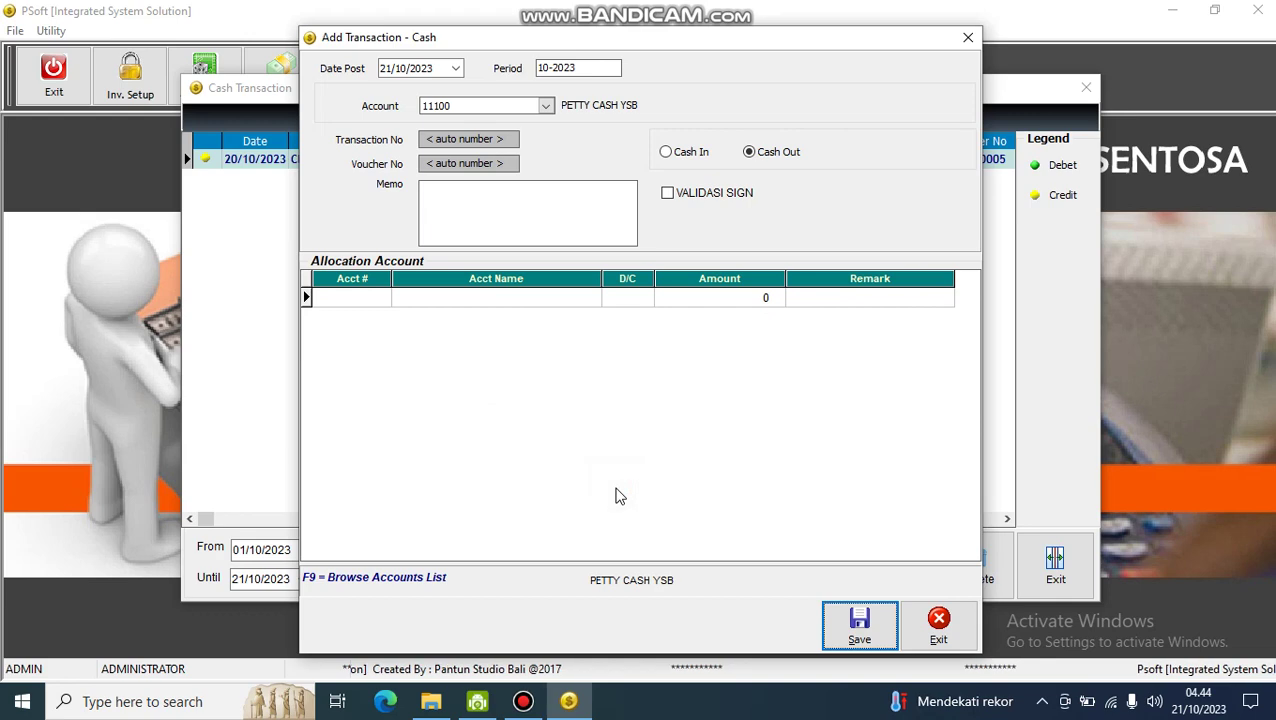
# Leave the entry form, check the "beli aqua" entry in the cash transaction list, and close the list.
pyautogui.click(936, 622)
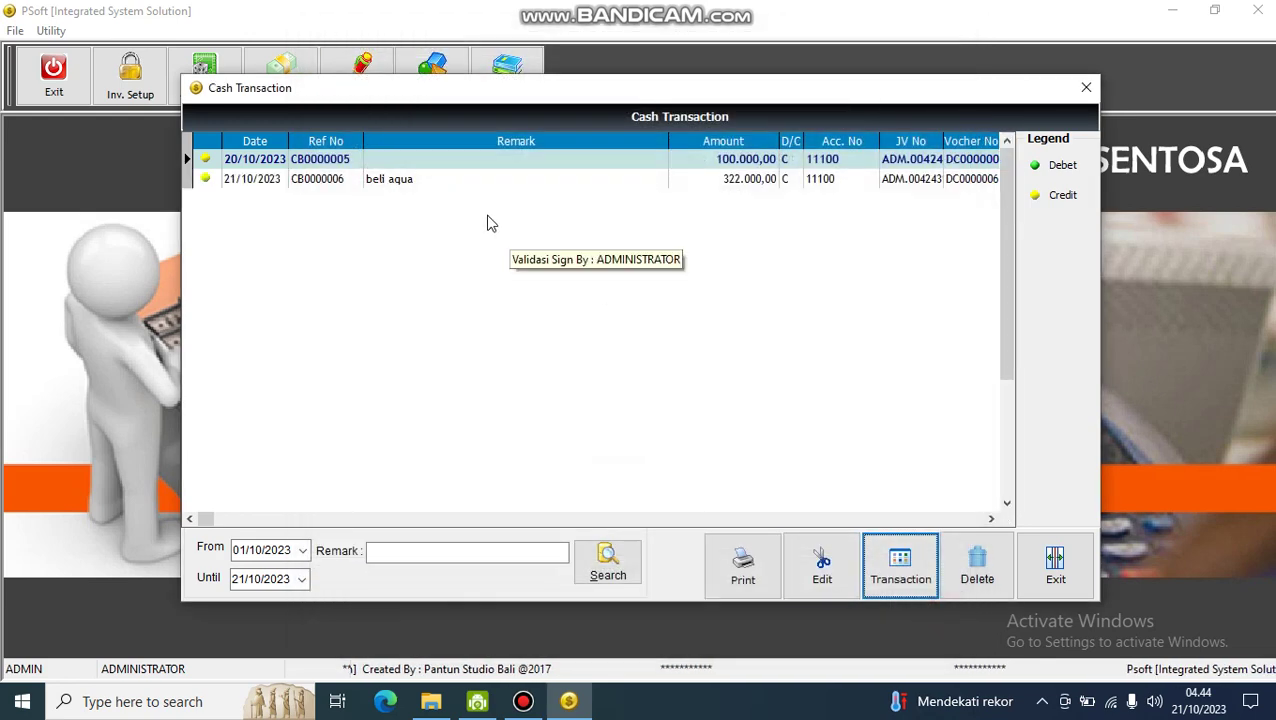
pyautogui.click(444, 181)
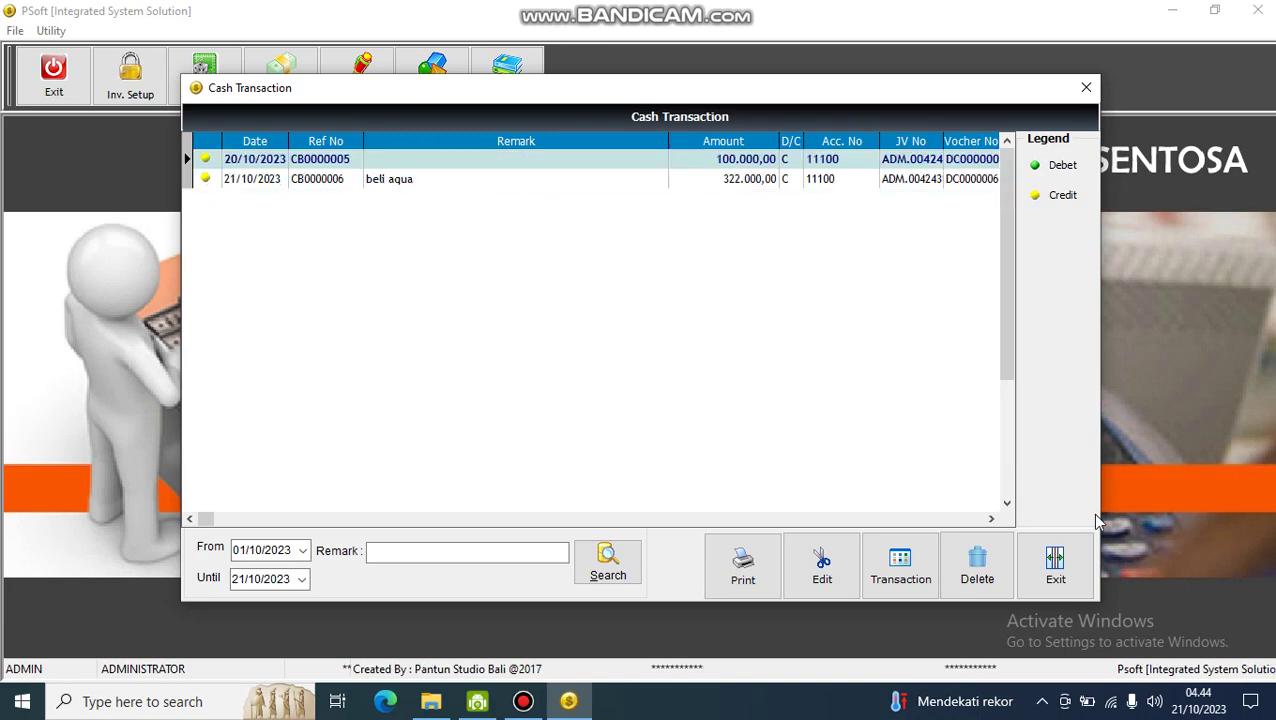
pyautogui.click(1050, 565)
# Open the bank transaction list and start a new bank transaction.
pyautogui.click(432, 75)
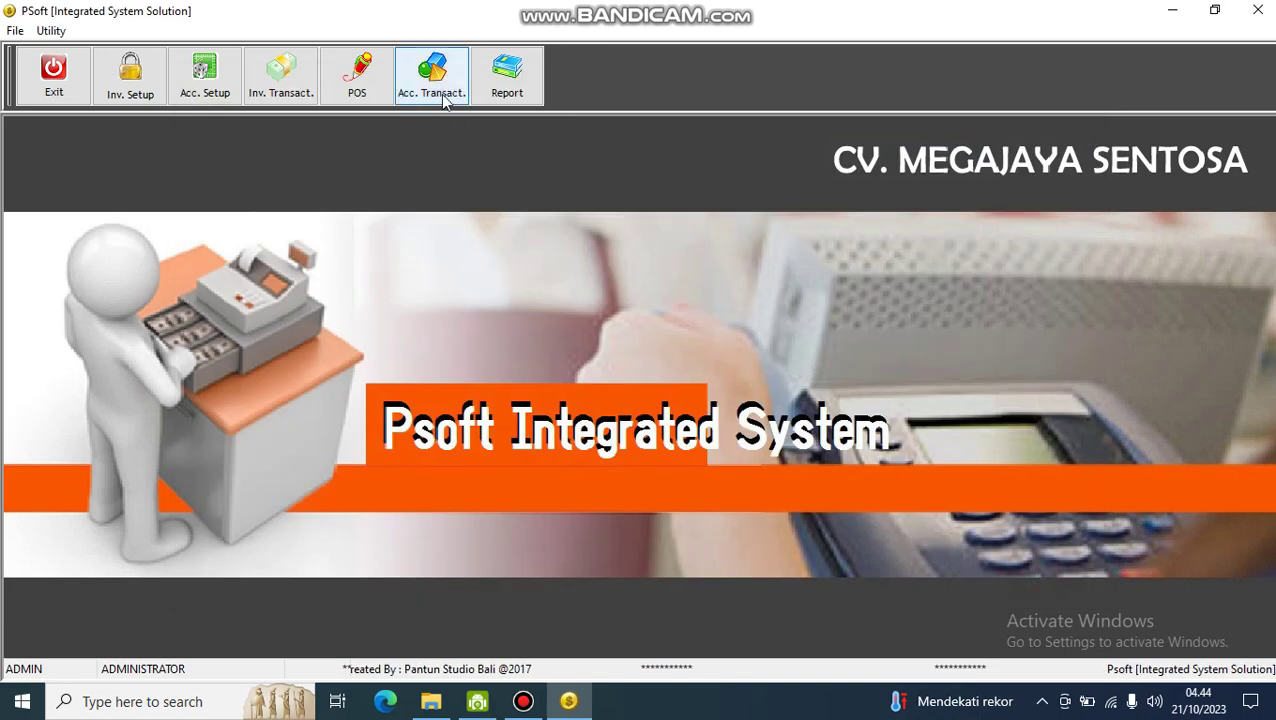
pyautogui.click(678, 373)
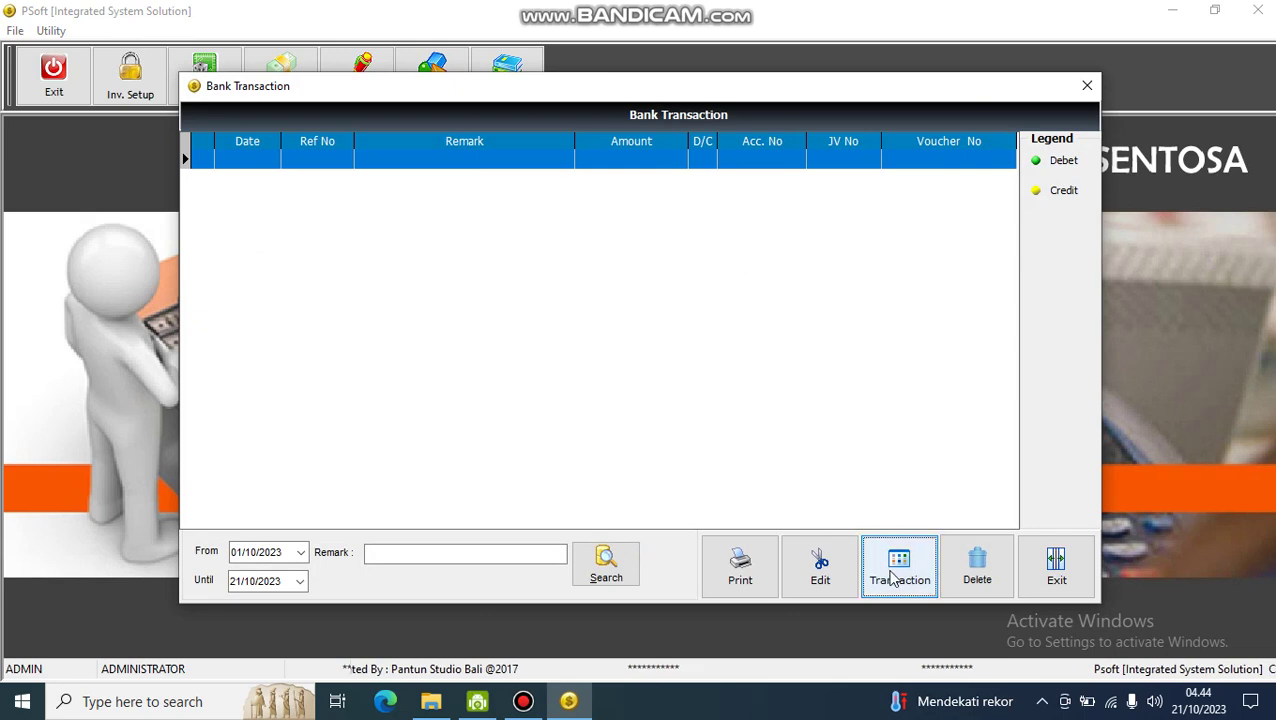
pyautogui.click(891, 579)
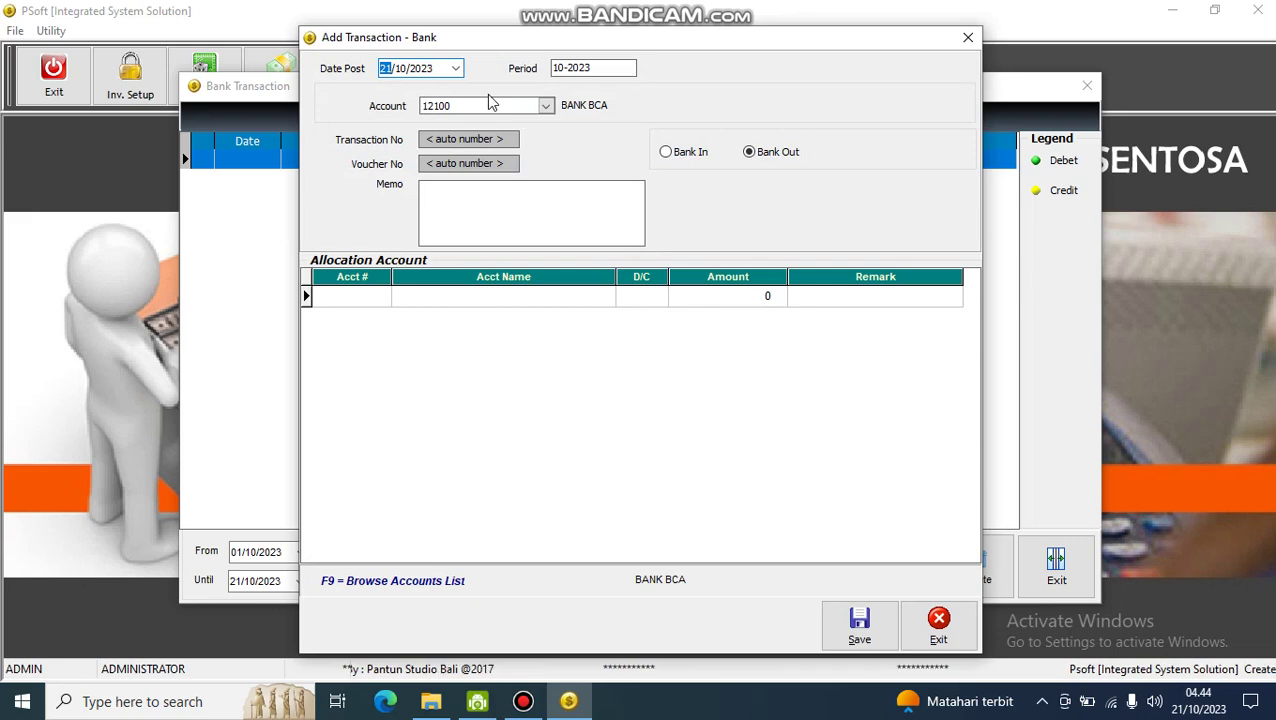
# Check the selectable bank accounts, returning to 12100 BANK BCA, and close the bank transaction windows without saving.
pyautogui.click(547, 107)
pyautogui.click(517, 136)
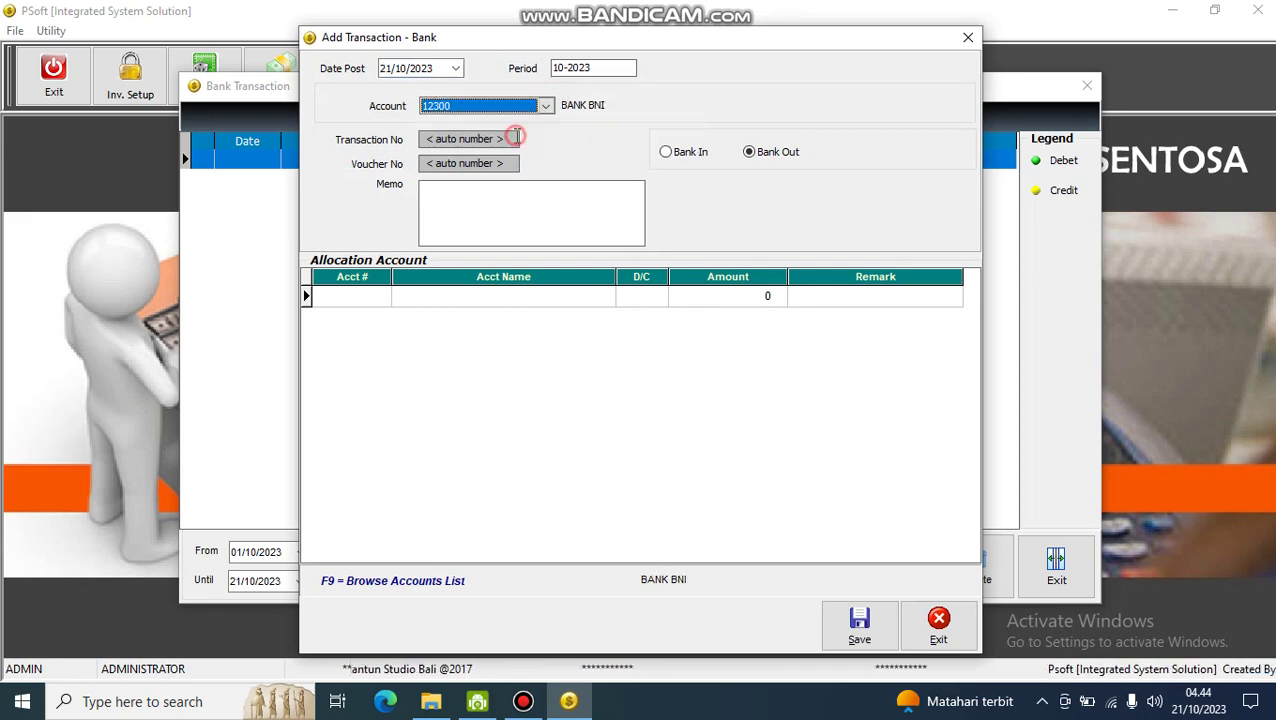
pyautogui.click(543, 108)
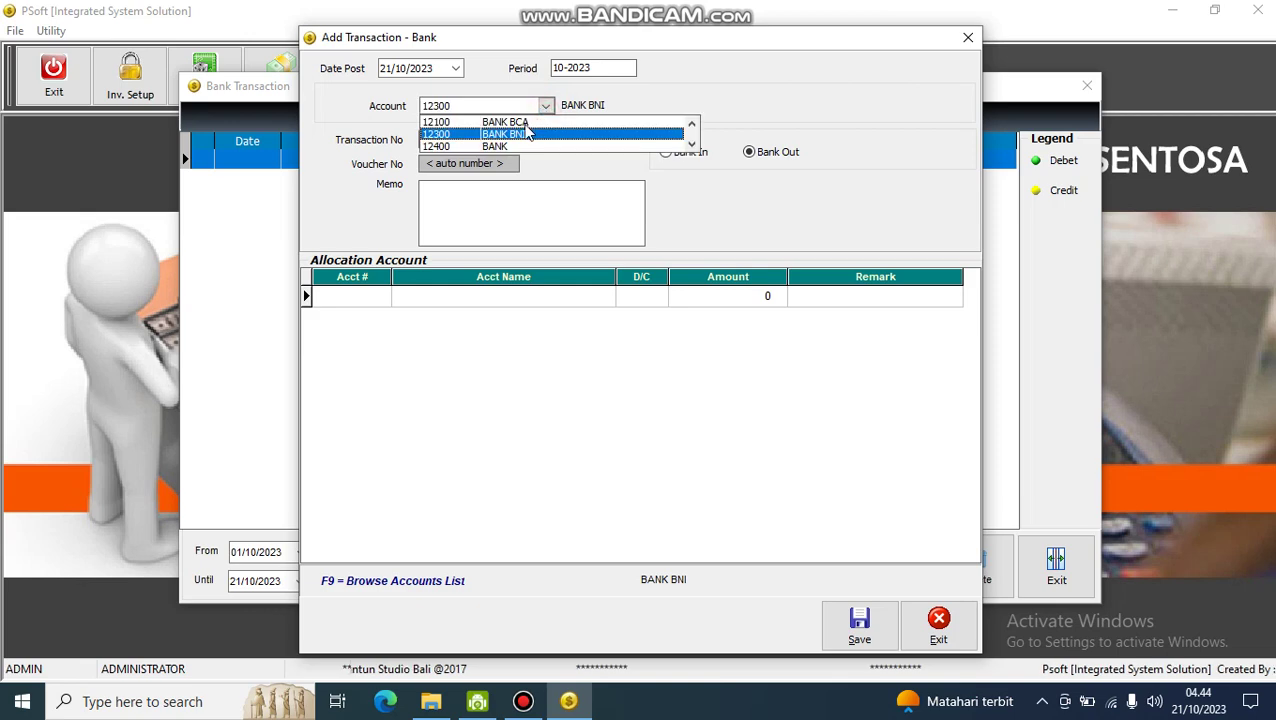
pyautogui.click(523, 122)
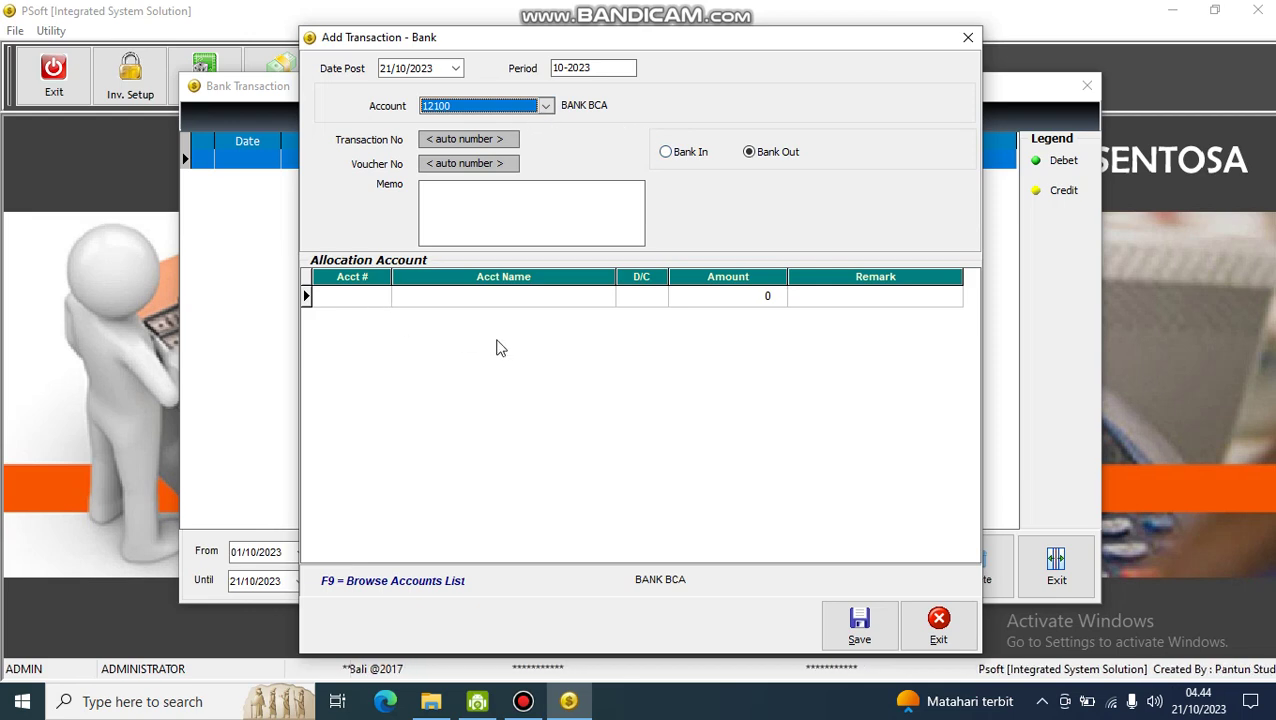
pyautogui.click(940, 627)
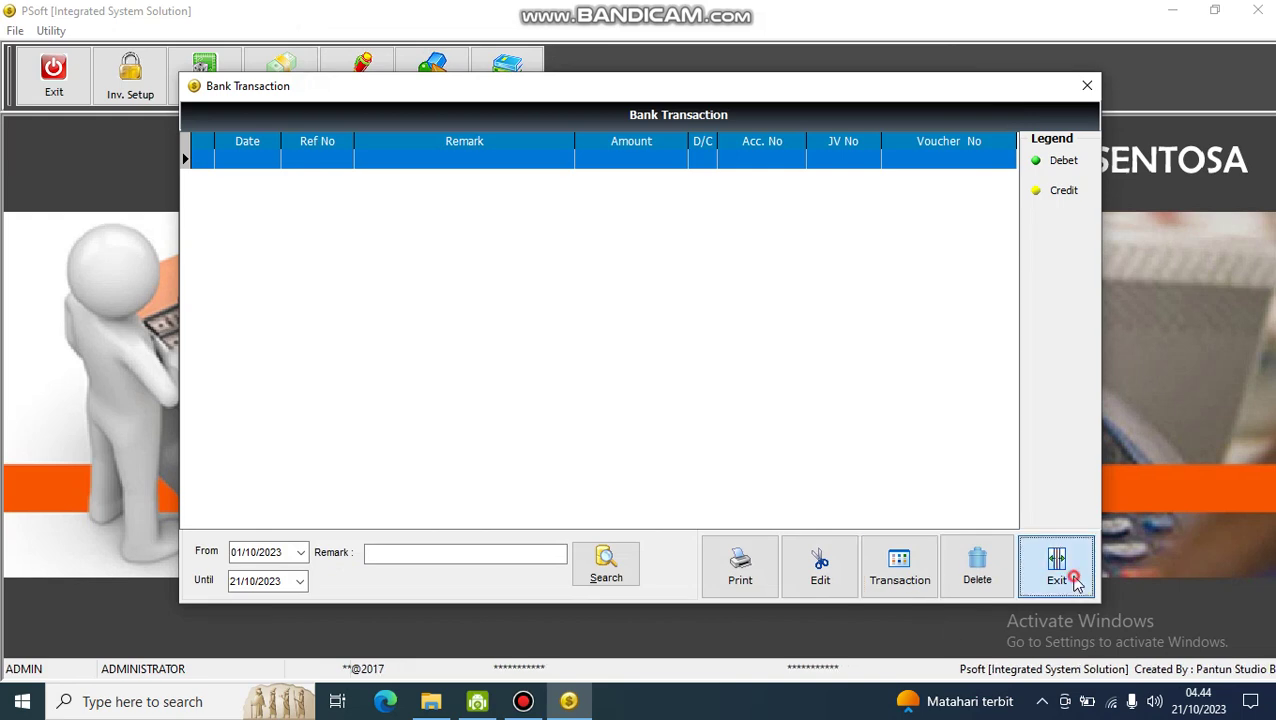
pyautogui.click(1075, 582)
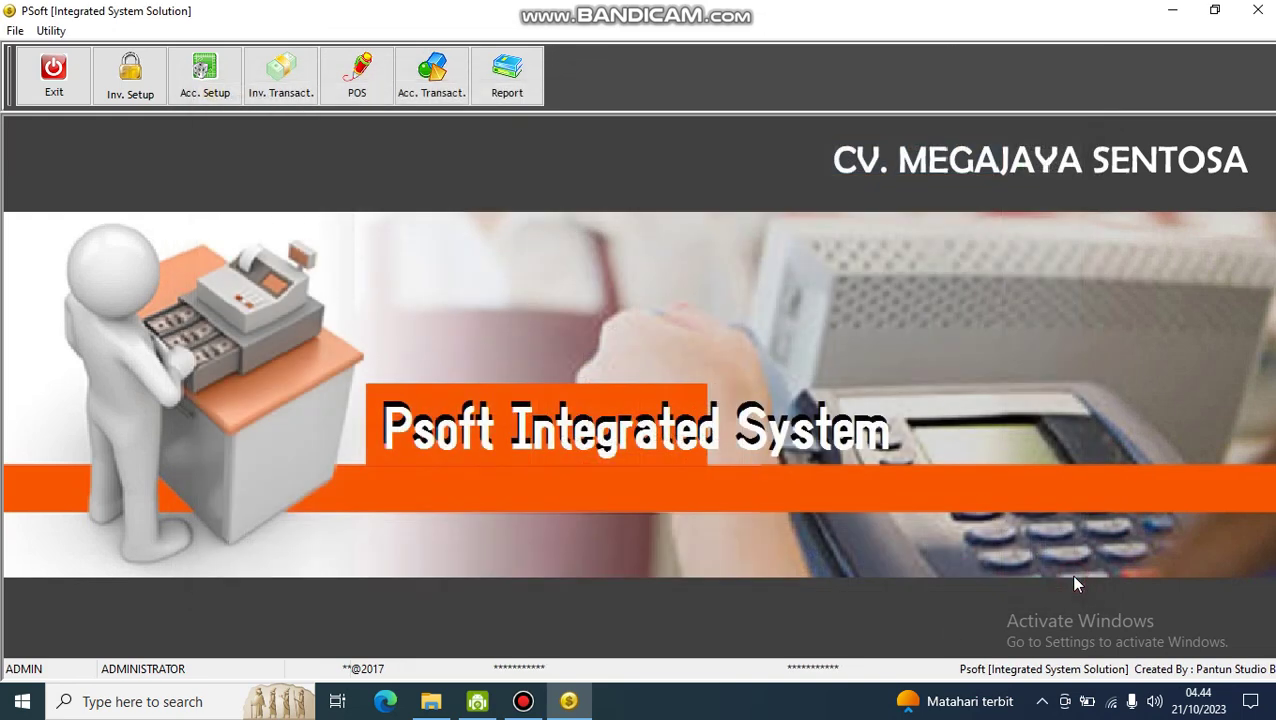
# Look through the inventory supplier list and open the print preview of its Supplier Report.
pyautogui.click(132, 88)
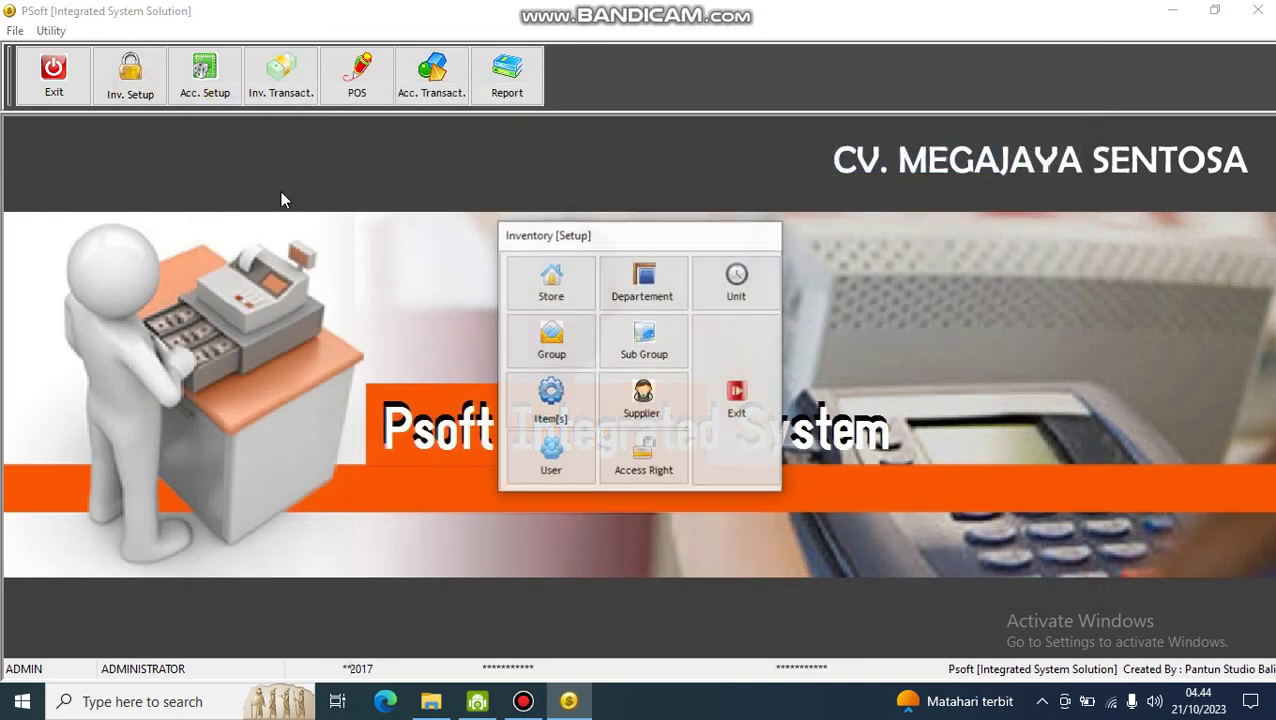
pyautogui.click(643, 393)
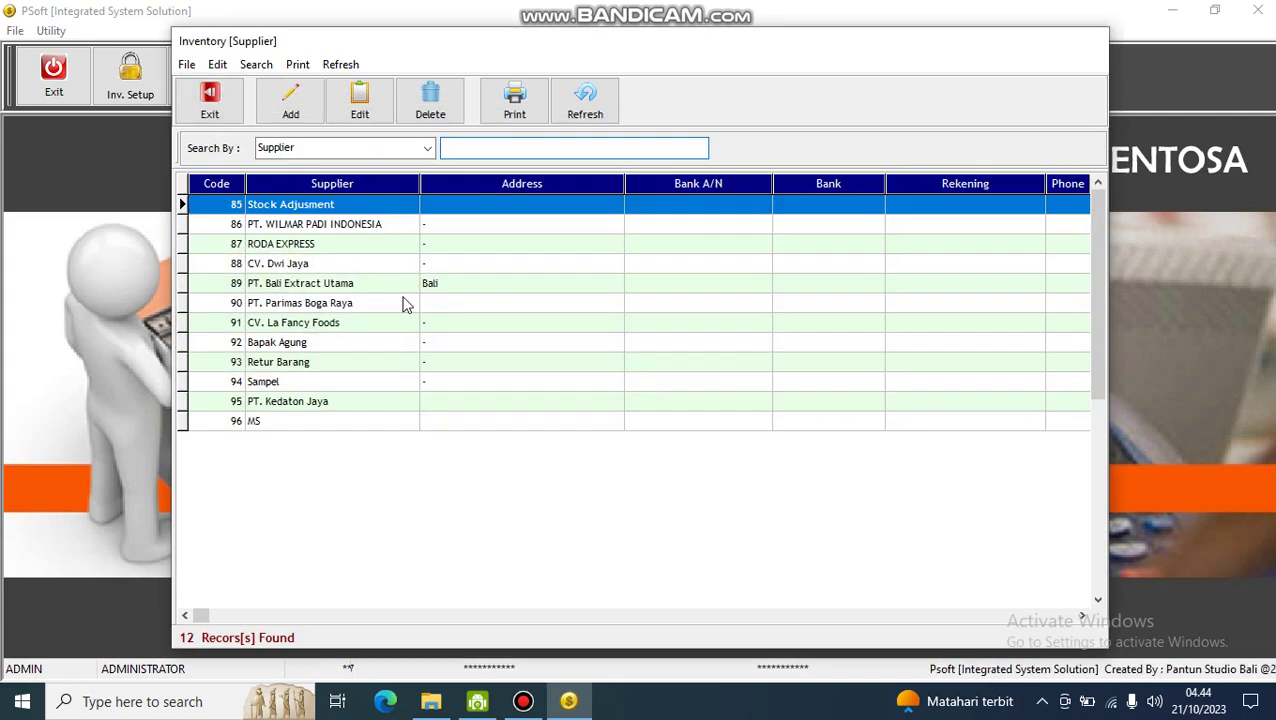
pyautogui.click(353, 268)
pyautogui.click(325, 318)
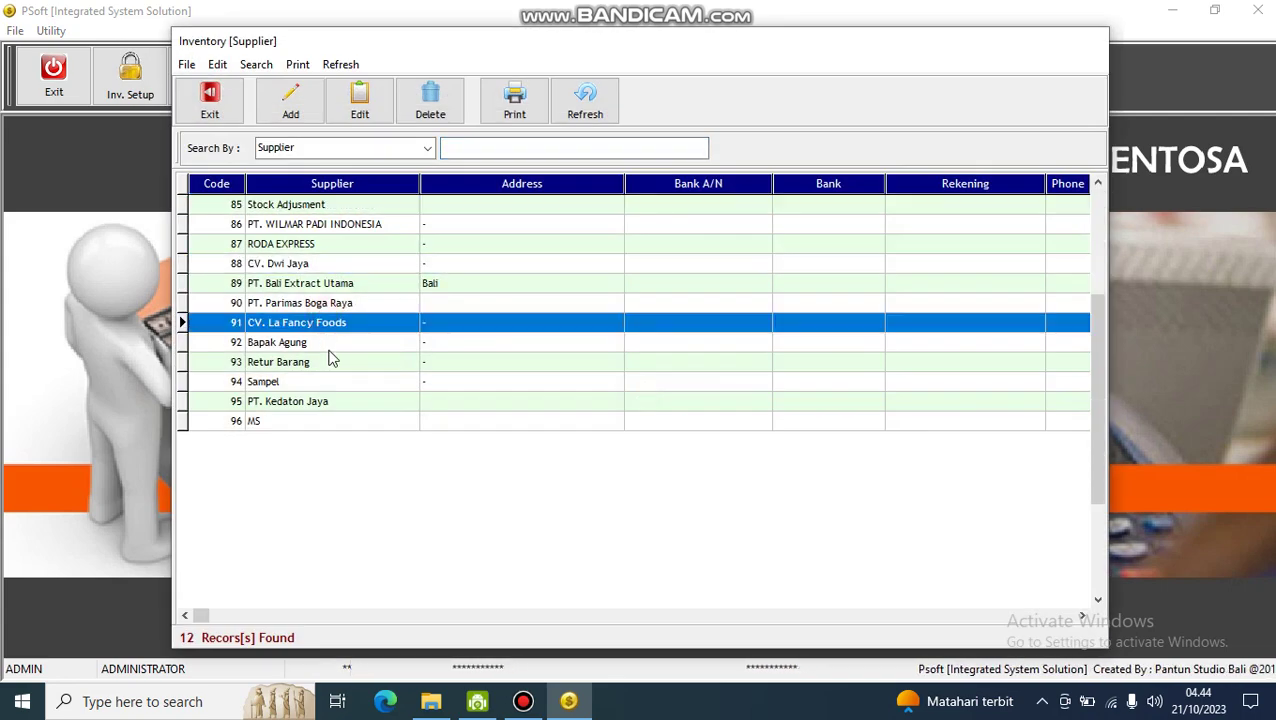
pyautogui.click(320, 348)
pyautogui.click(515, 120)
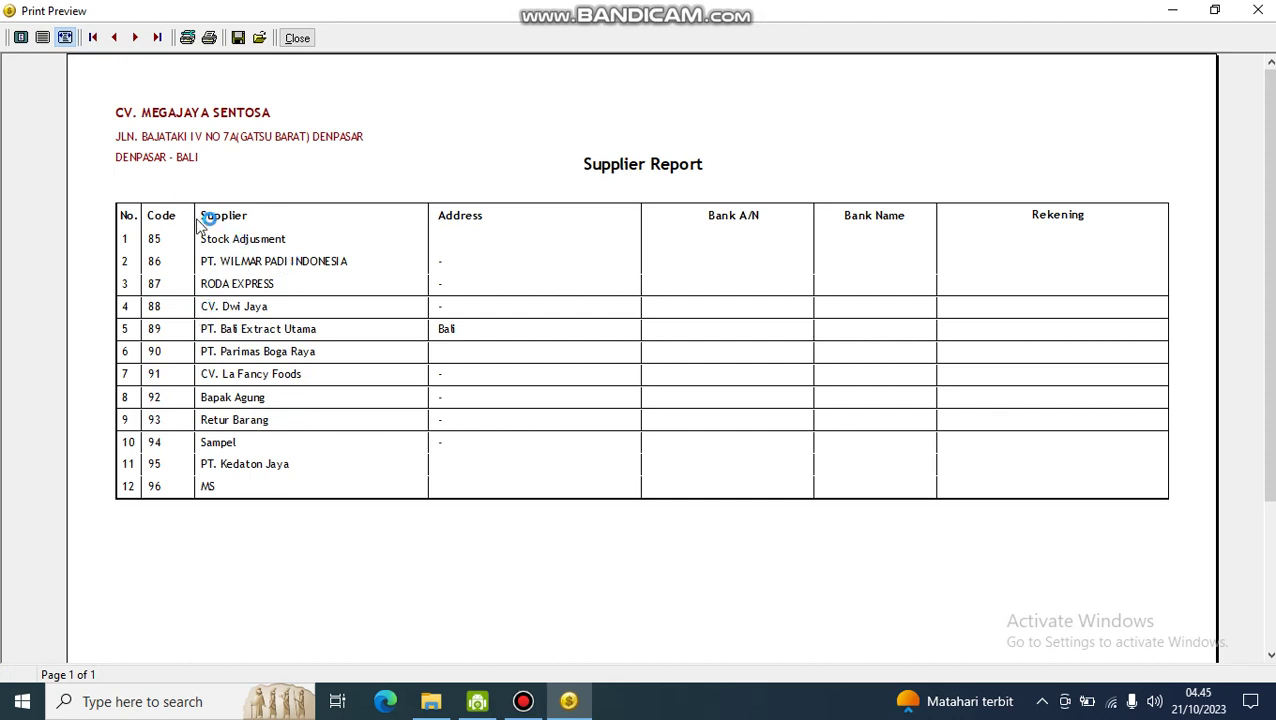
# Choose doPDF v7 as the printer for the Supplier Report and send the report to print.
pyautogui.click(188, 40)
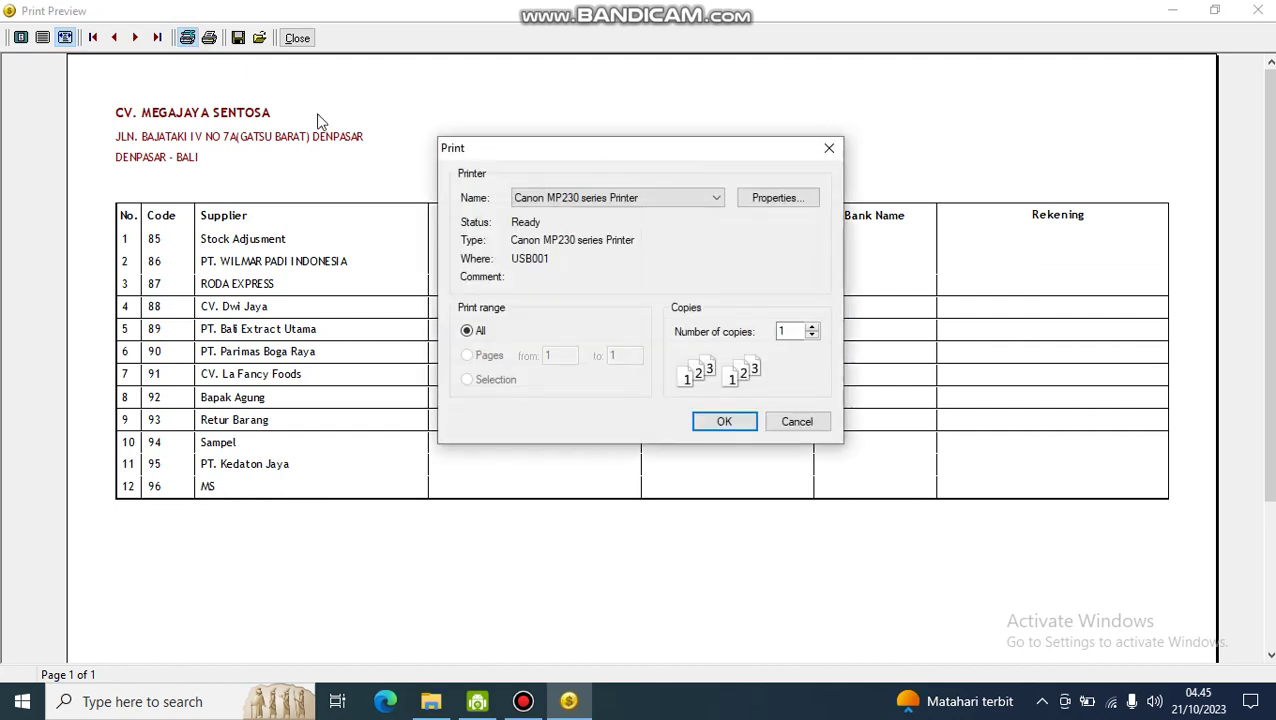
pyautogui.click(547, 226)
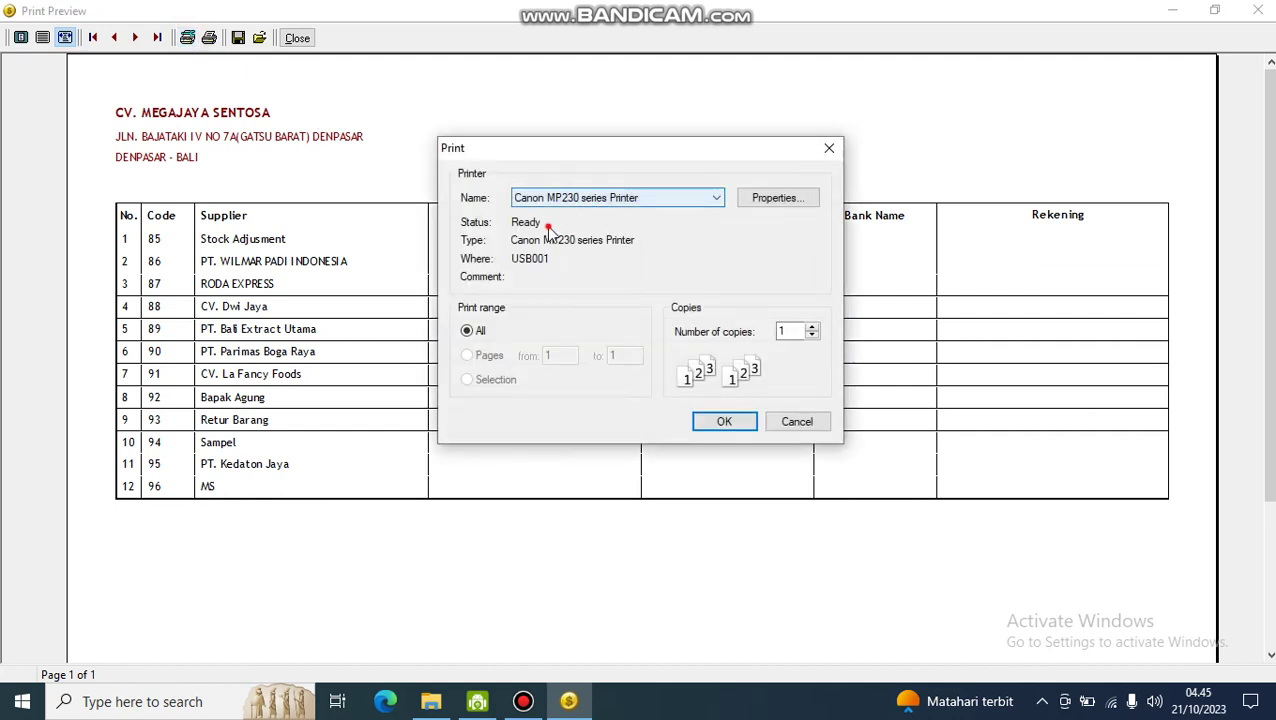
pyautogui.click(548, 198)
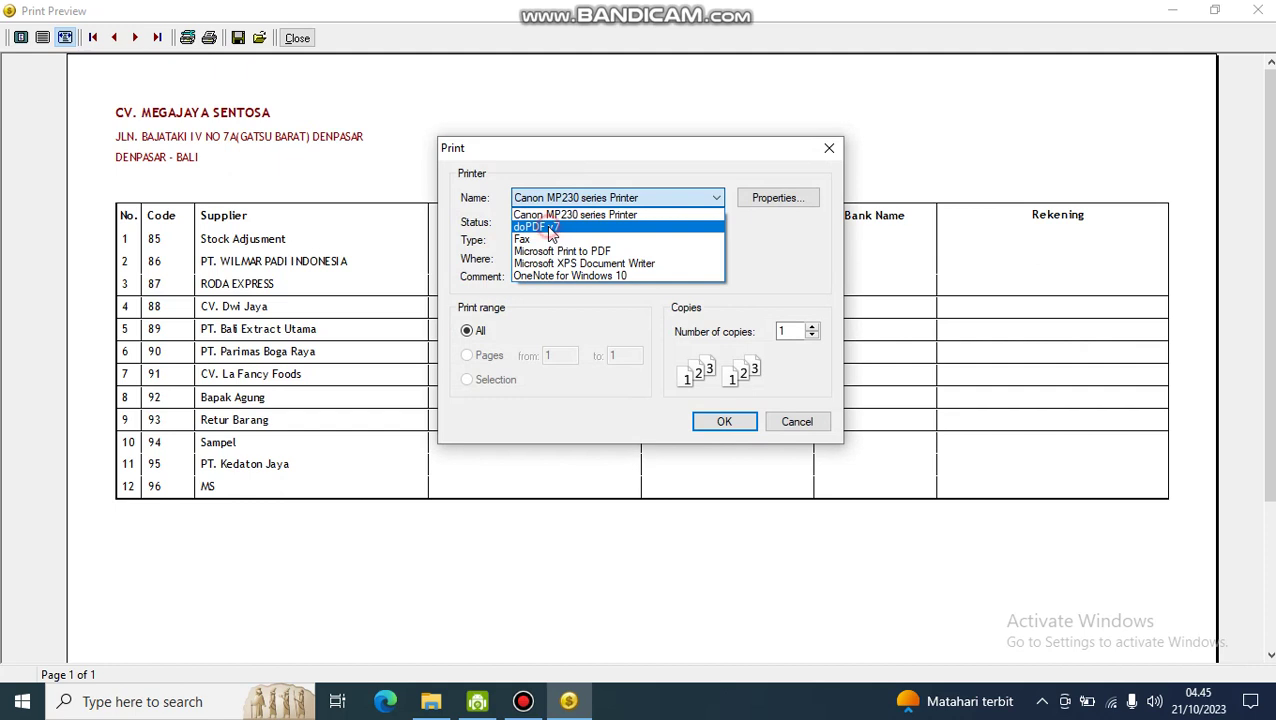
pyautogui.click(548, 228)
pyautogui.click(722, 424)
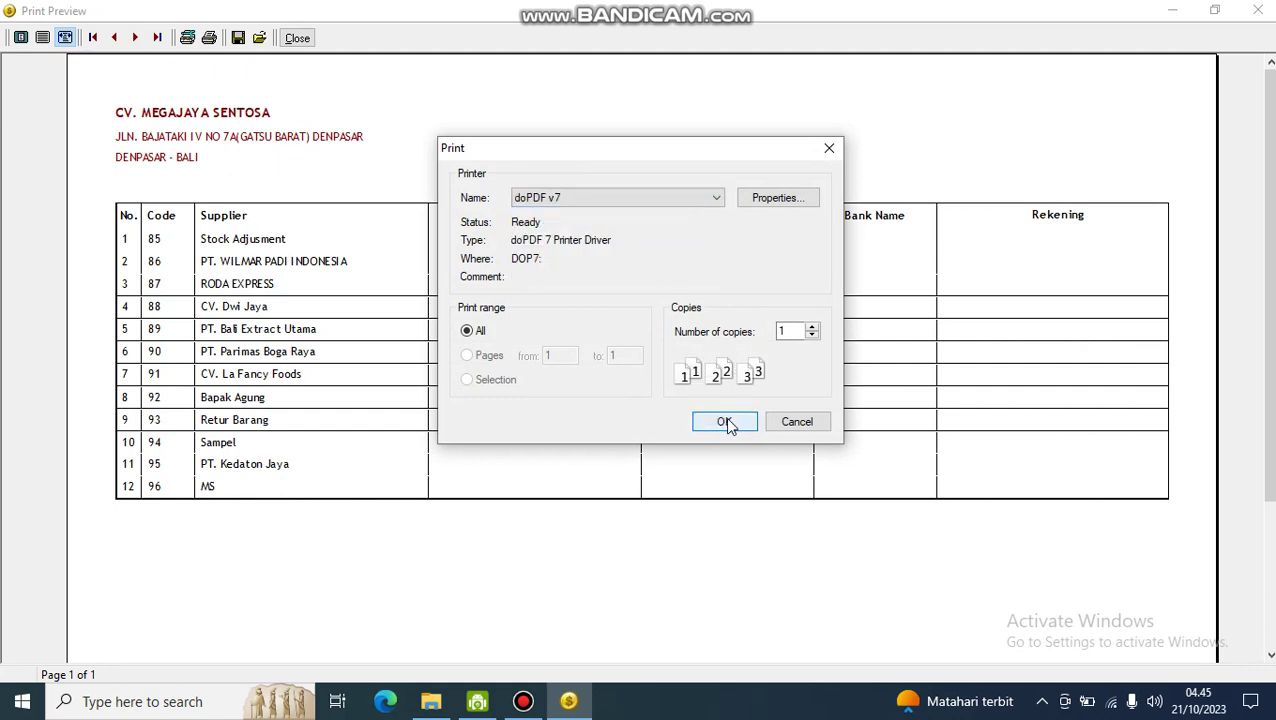
pyautogui.click(724, 422)
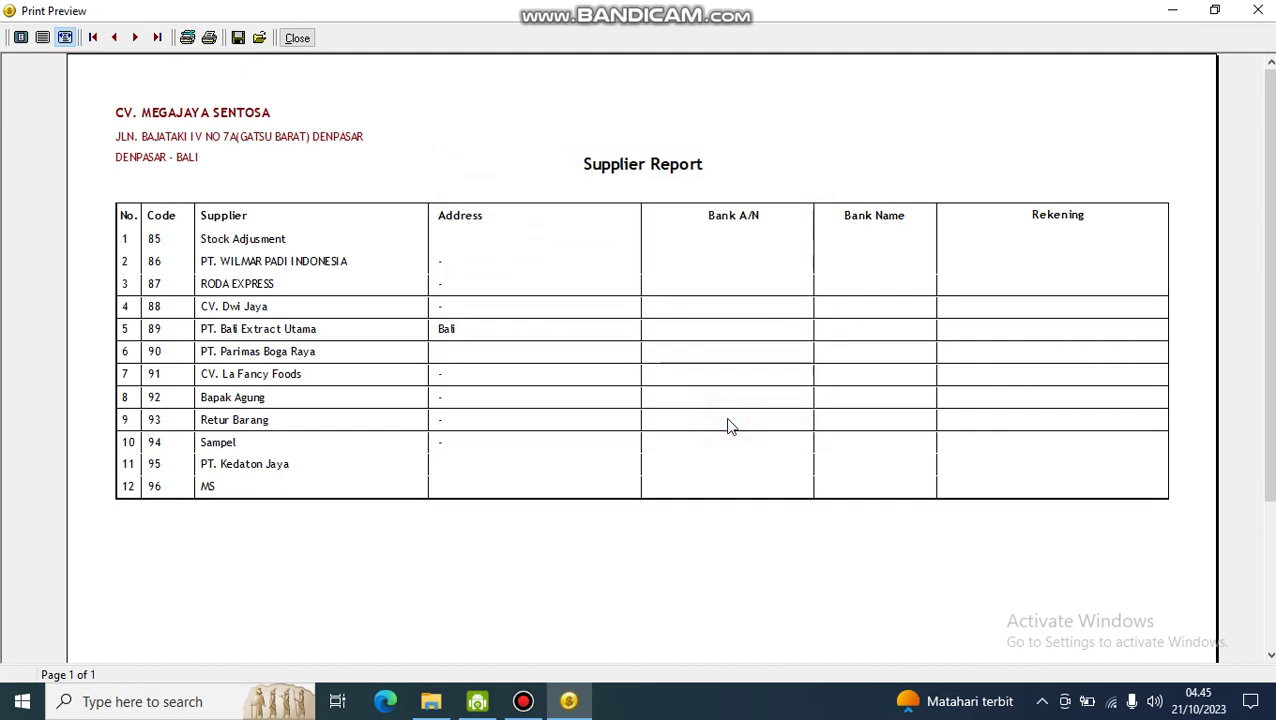
pyautogui.click(210, 40)
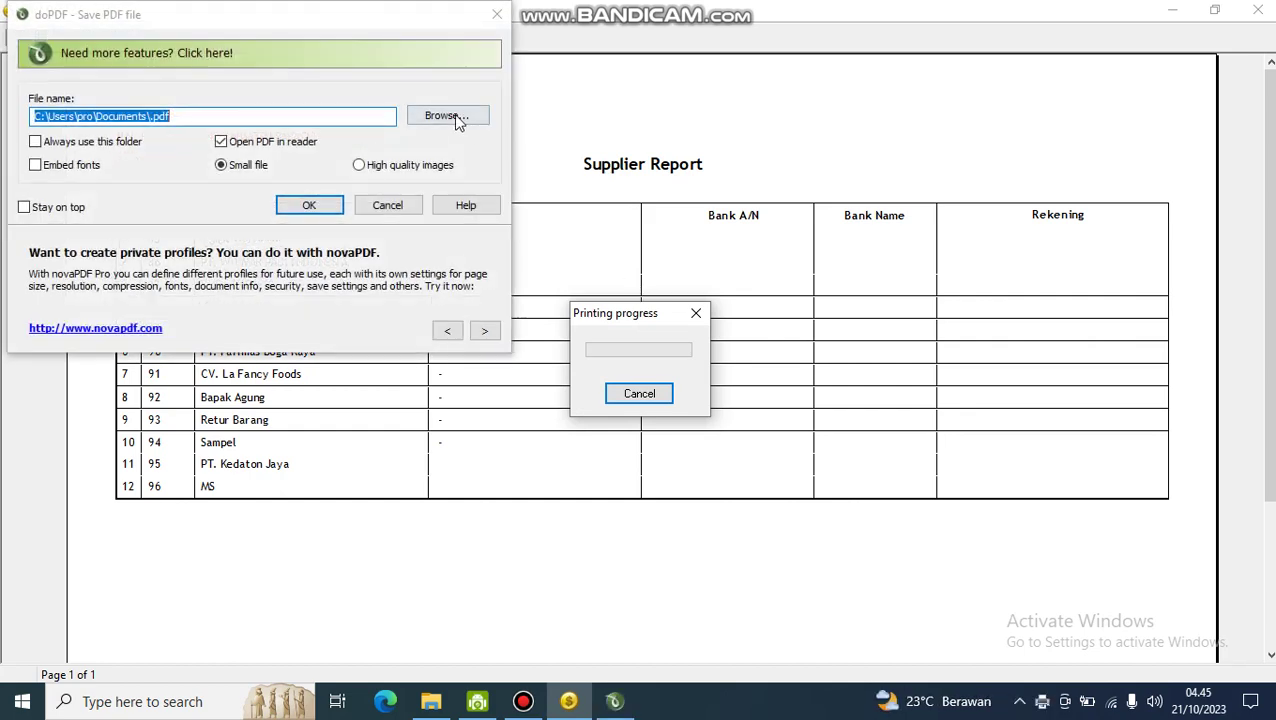
# Save the Supplier Report as a PDF named "report xyz" on the Desktop.
pyautogui.click(443, 118)
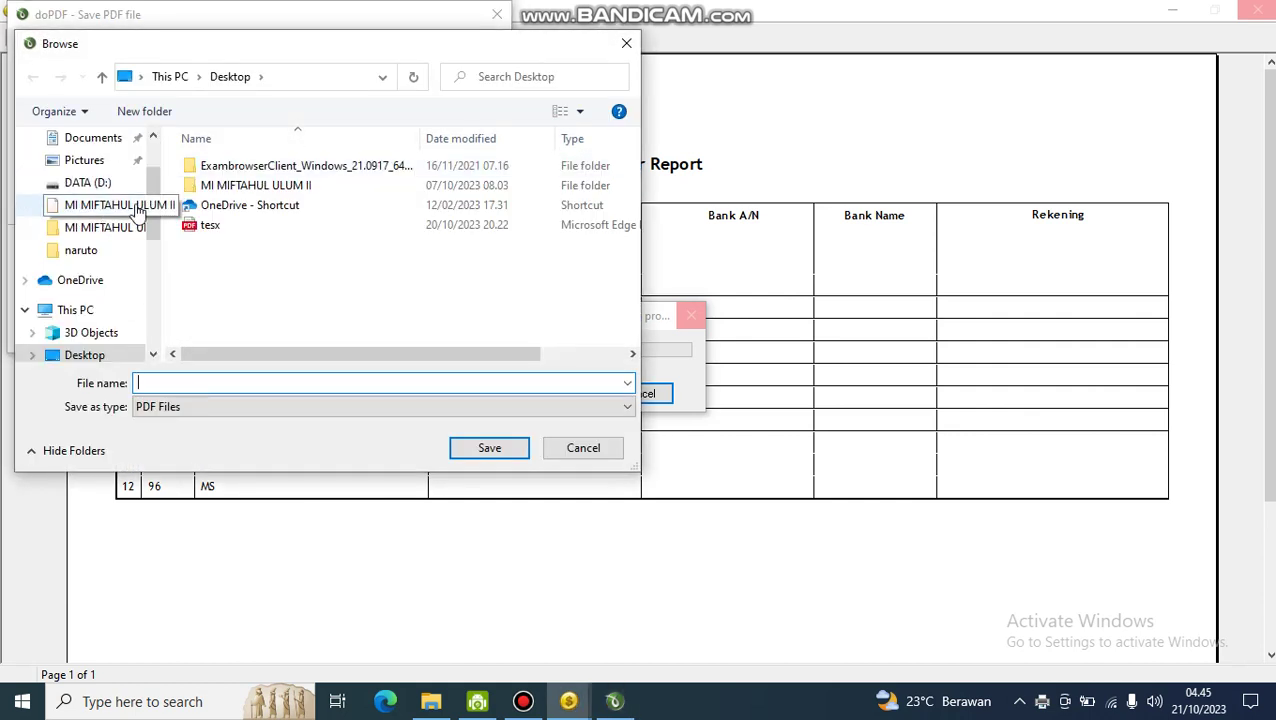
pyautogui.scroll(2, 130, 195)
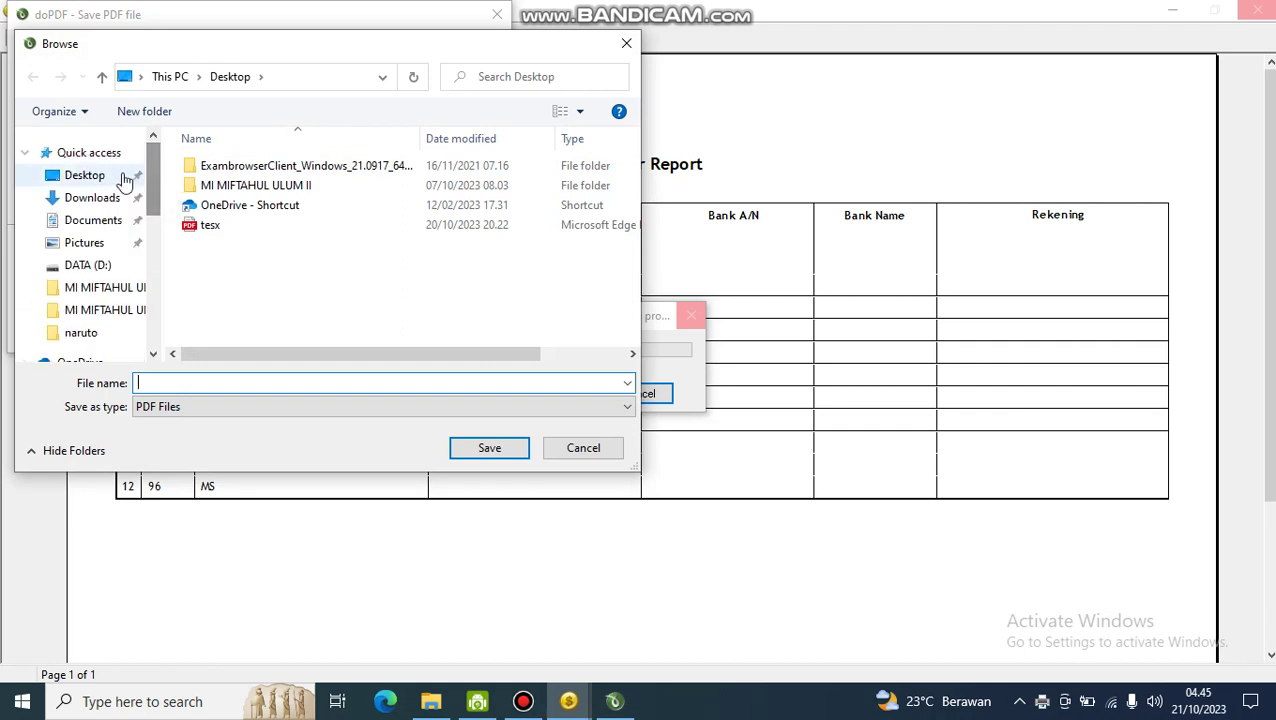
pyautogui.click(85, 177)
pyautogui.click(191, 383)
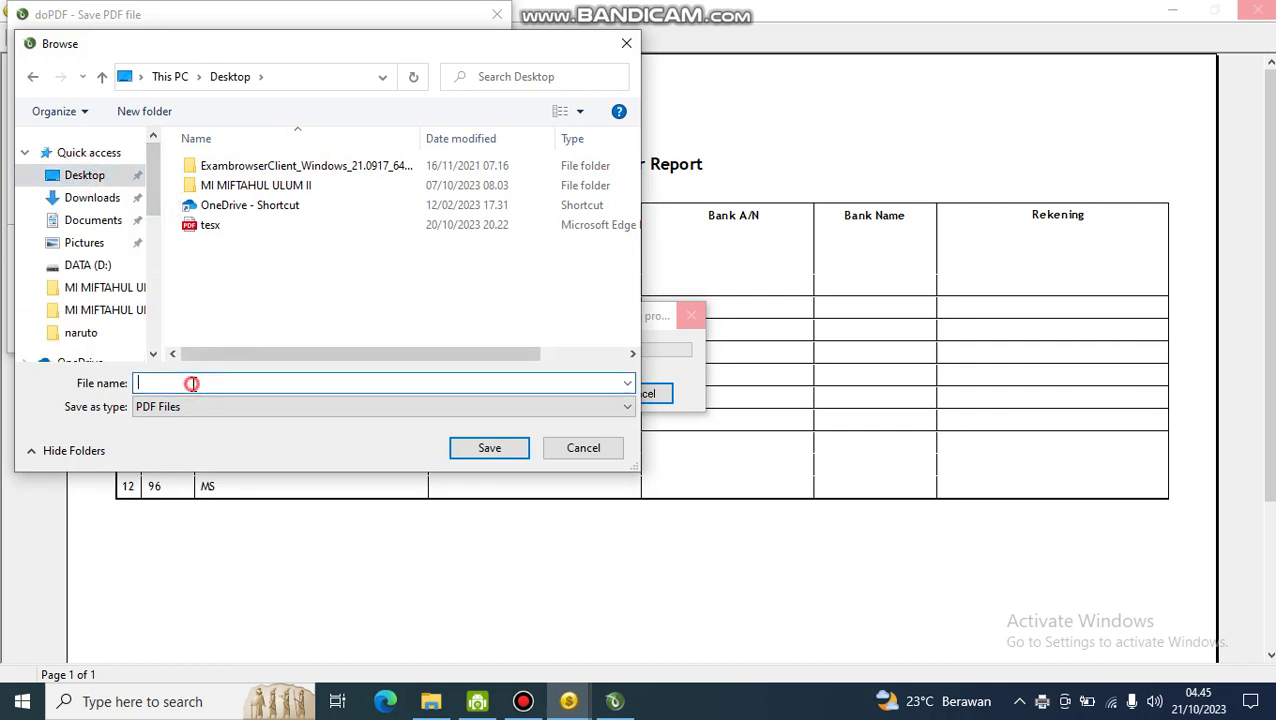
pyautogui.write('report xyz')
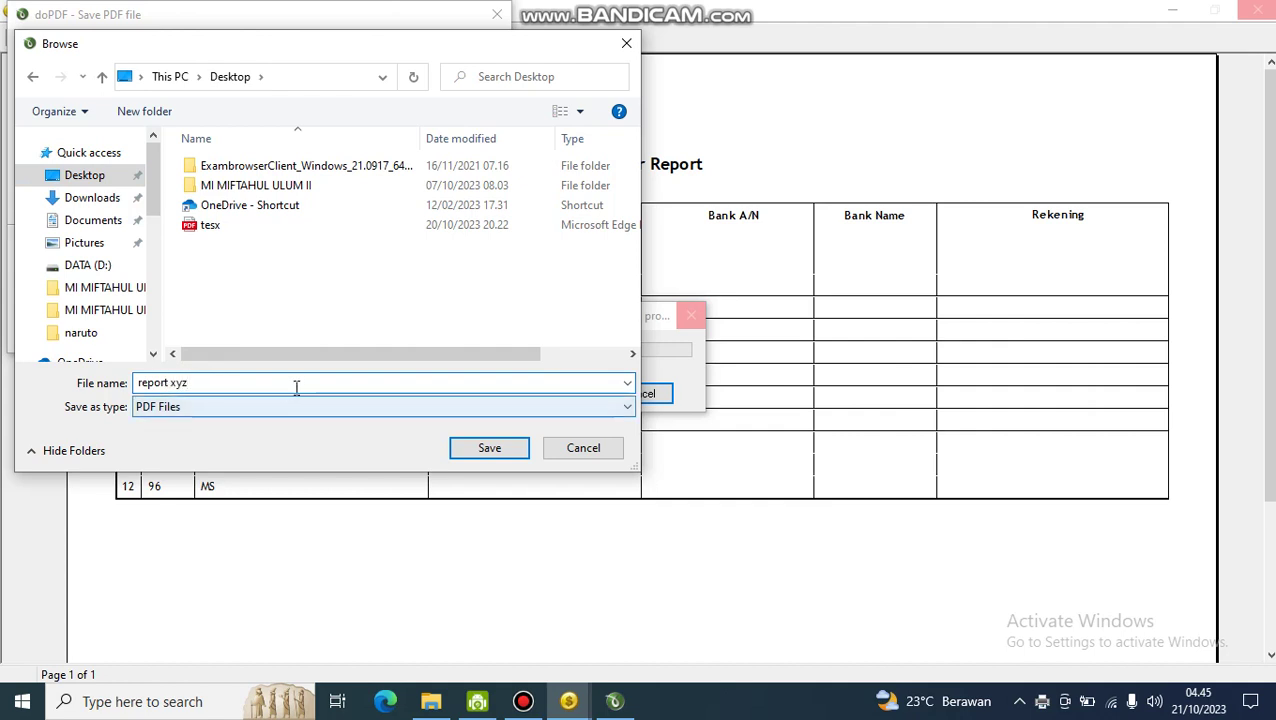
pyautogui.click(487, 449)
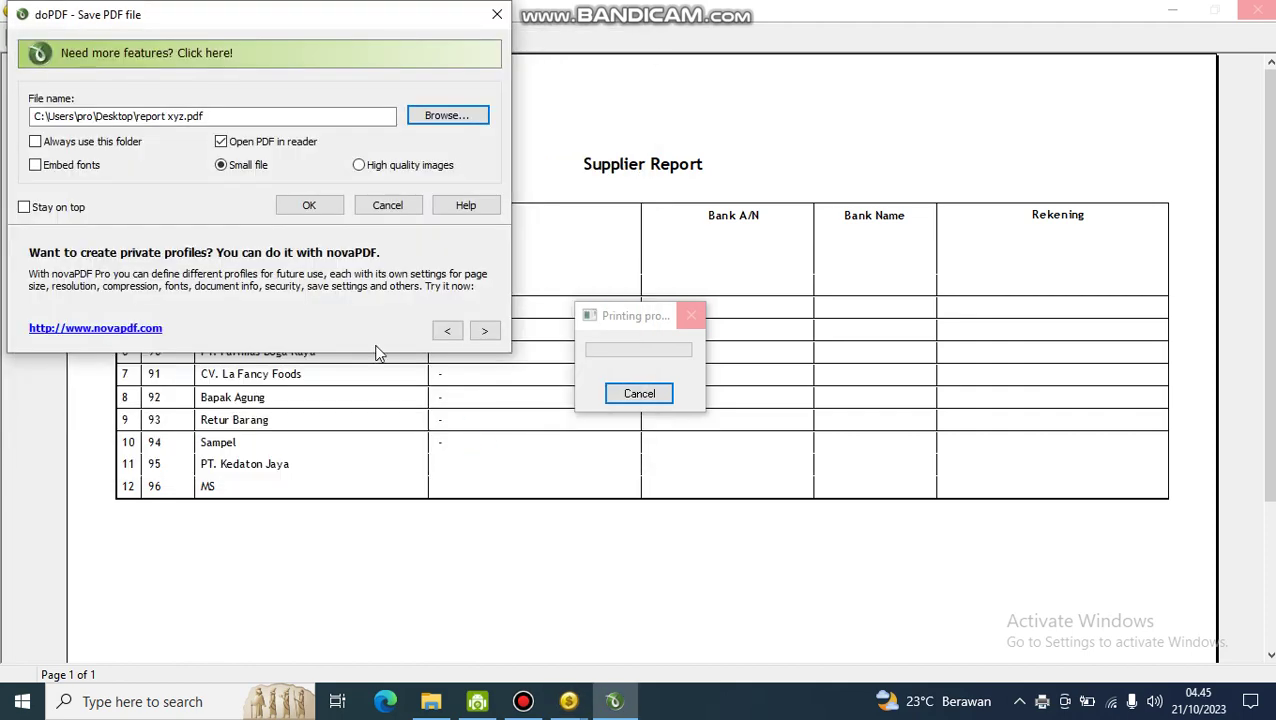
pyautogui.click(305, 206)
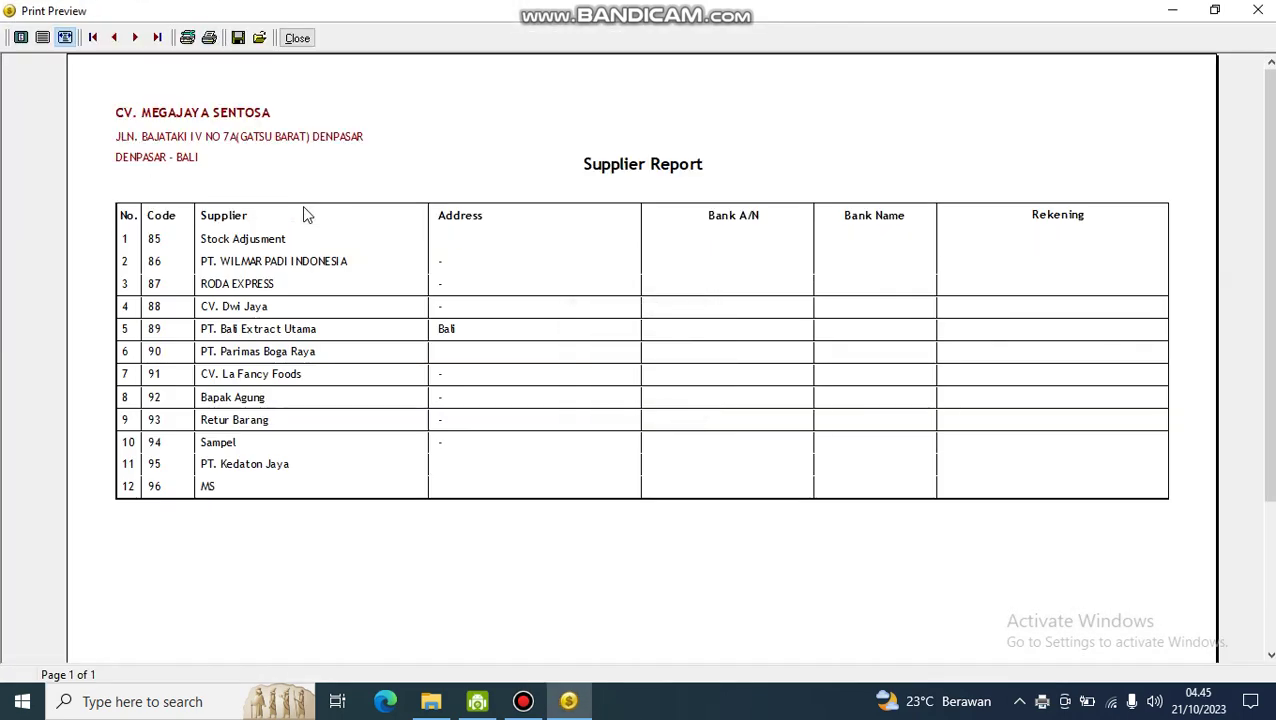
# Close the report preview and the supplier list, and exit the accounting system completely without logging in again.
pyautogui.click(300, 40)
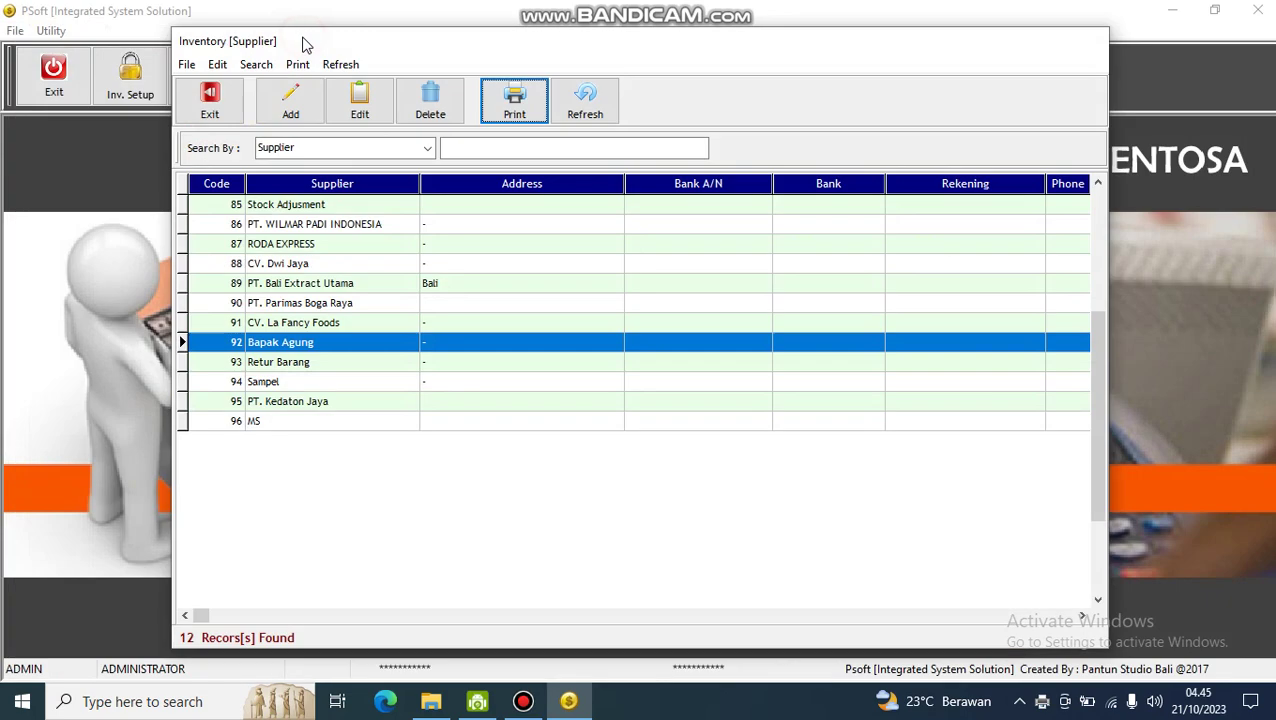
pyautogui.click(212, 104)
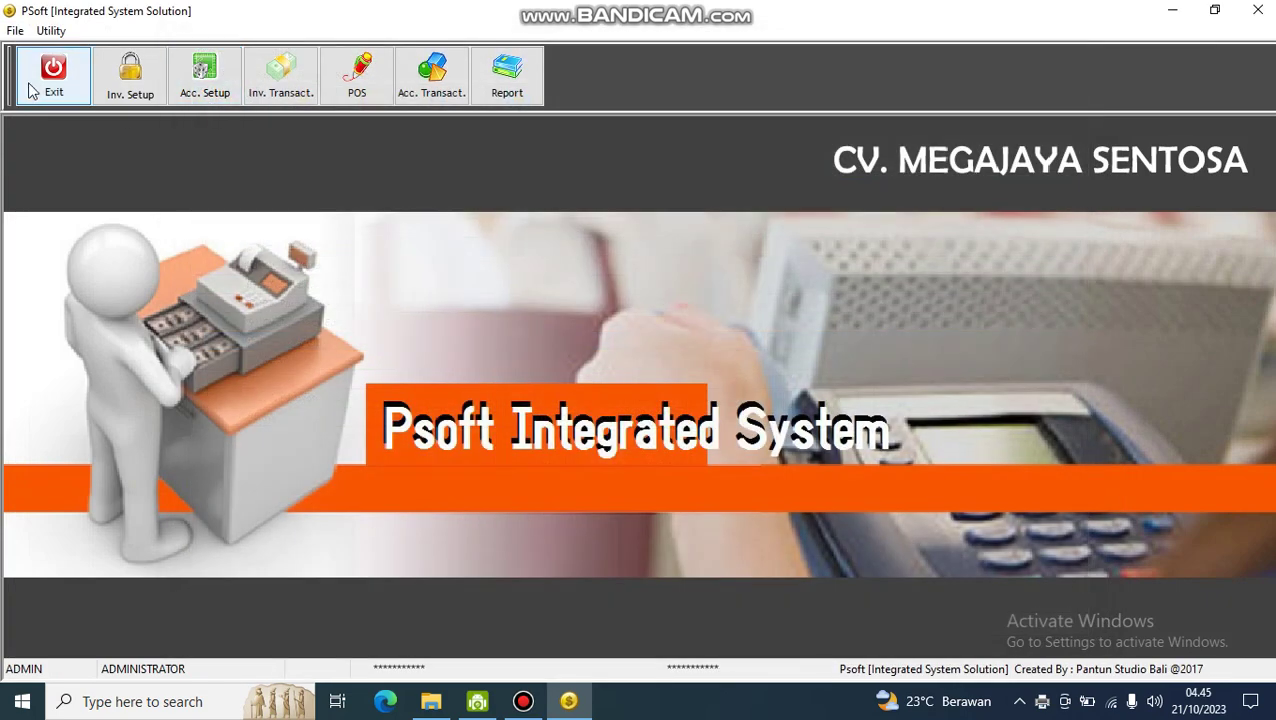
pyautogui.click(64, 82)
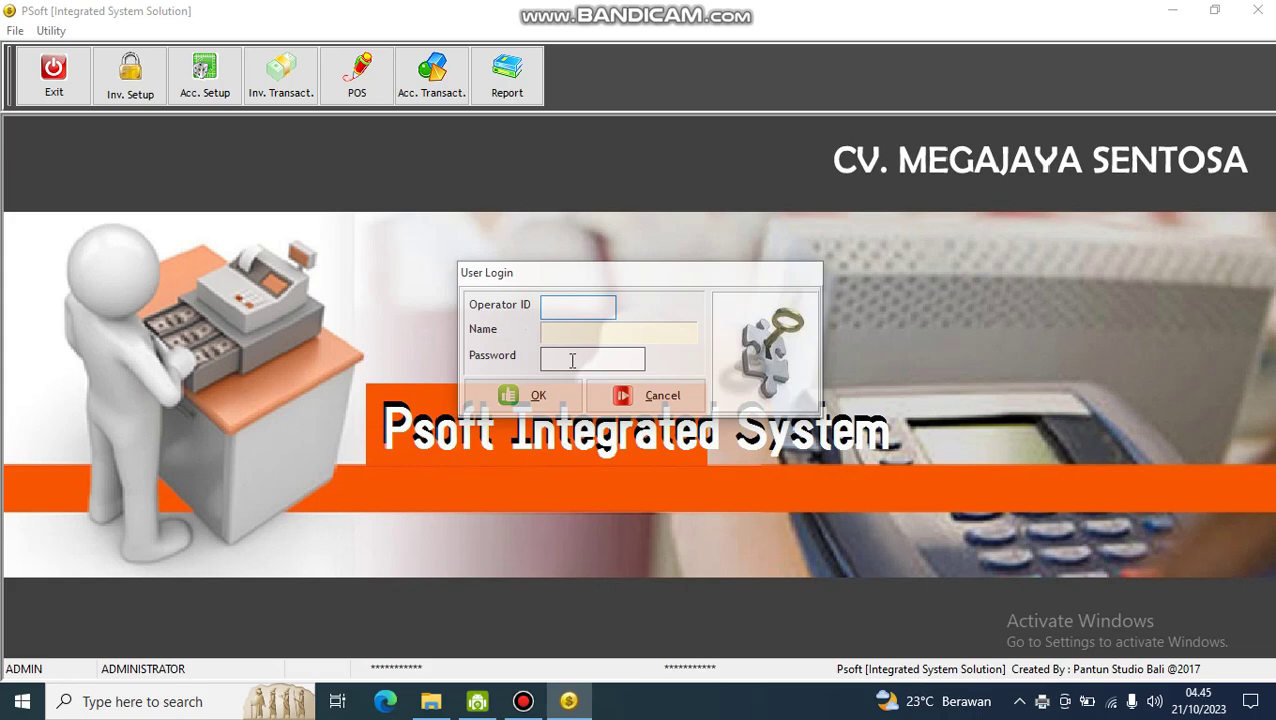
pyautogui.click(660, 395)
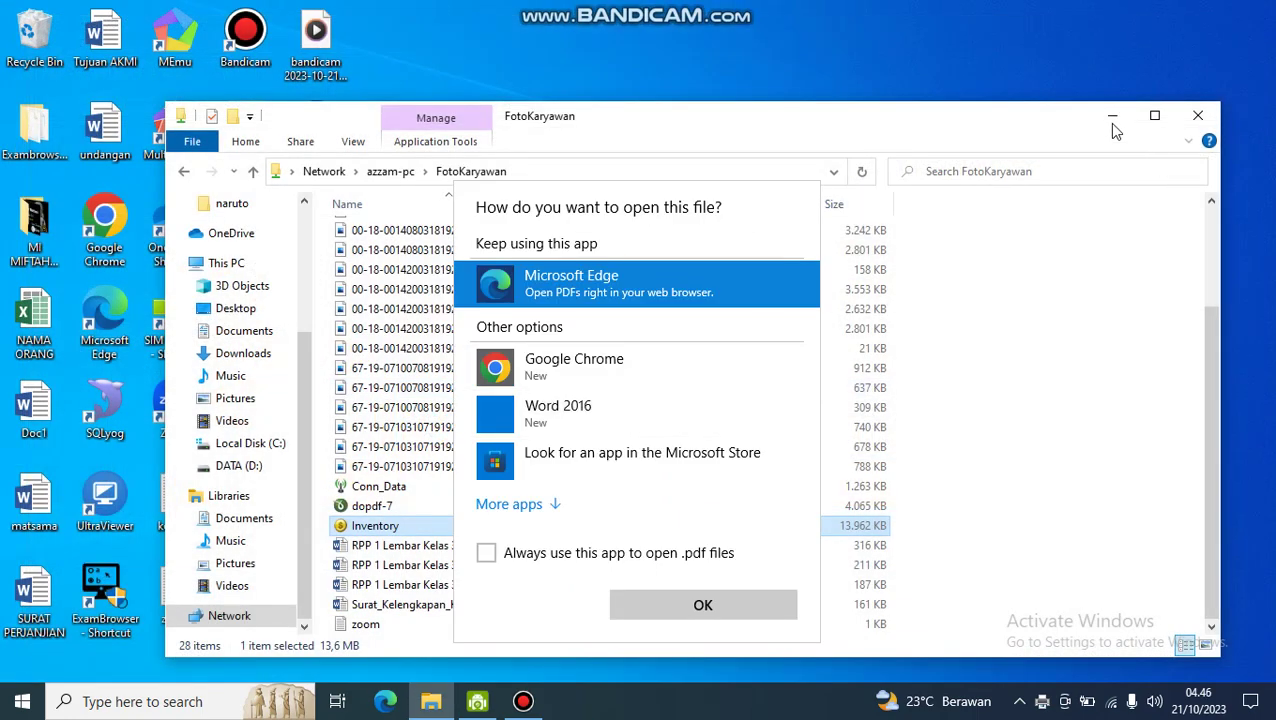
# Dismiss the prompt for choosing a PDF app and close the FotoKaryawan folder window.
pyautogui.click(1115, 130)
pyautogui.click(1198, 116)
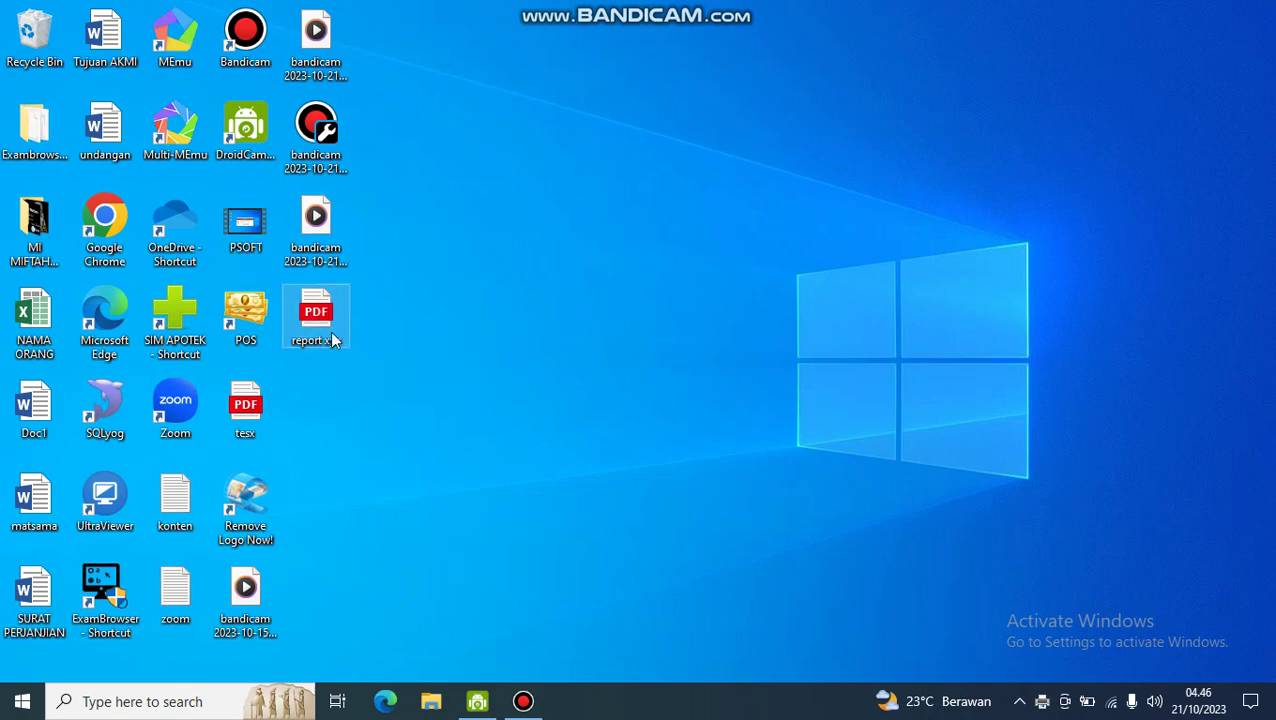
pyautogui.click(523, 701)
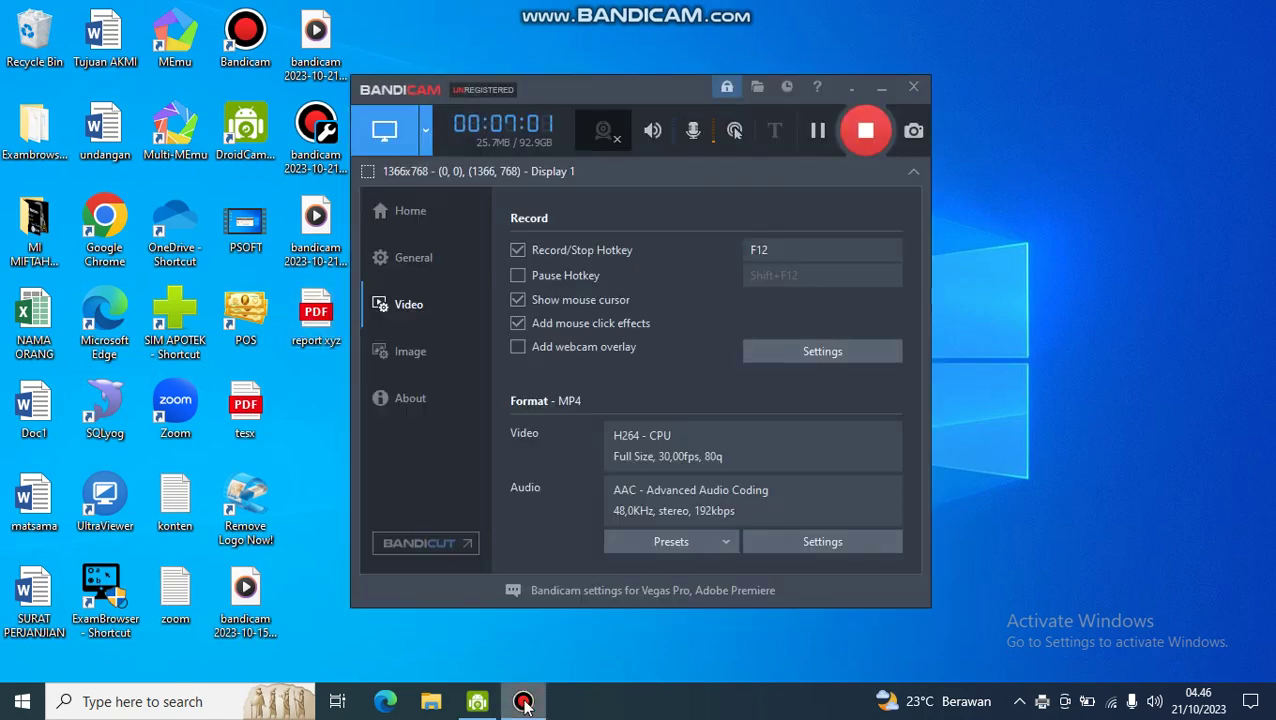